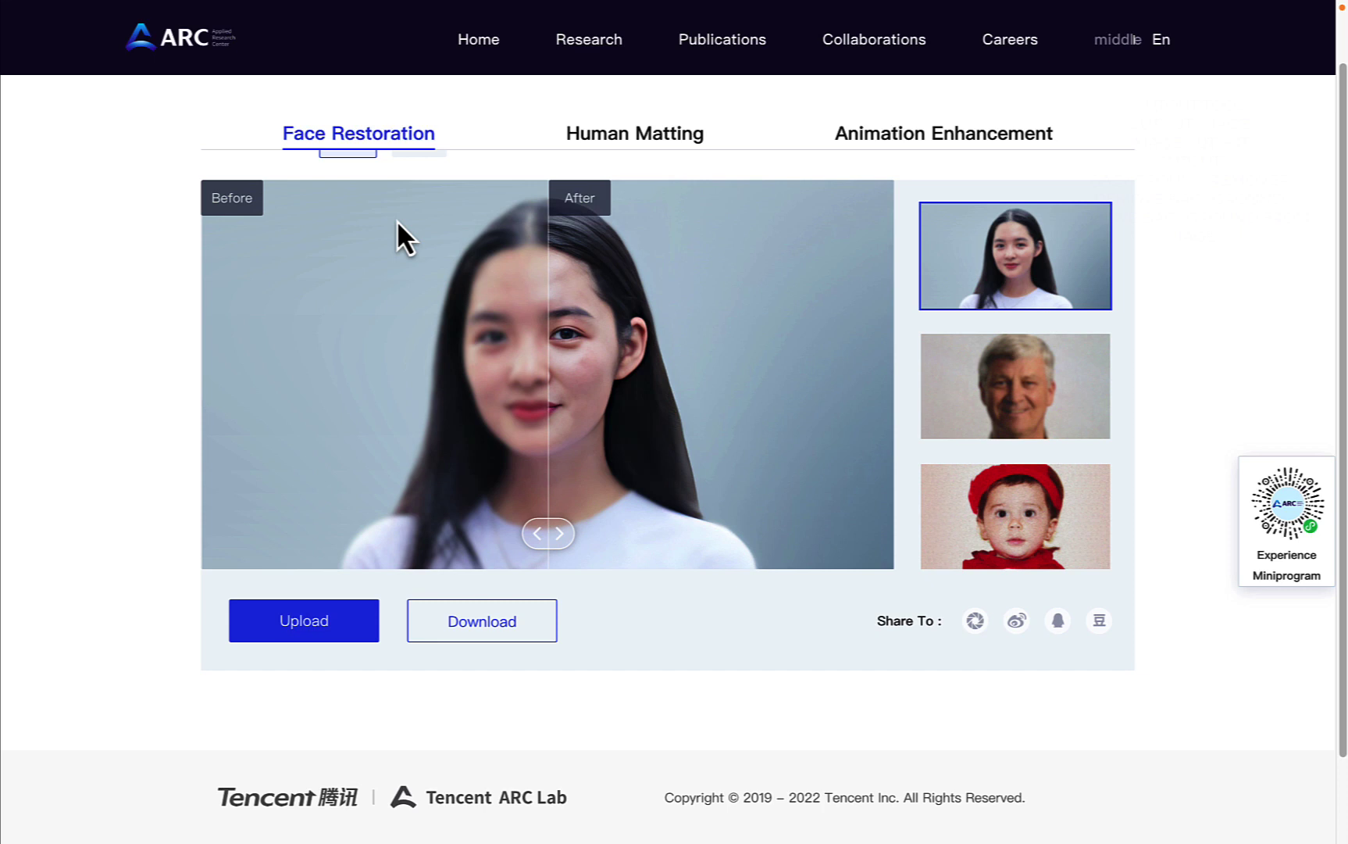
# Step: Switch to the Human Matting demo and slide between the original and background-removed sample
pyautogui.click(614, 140)
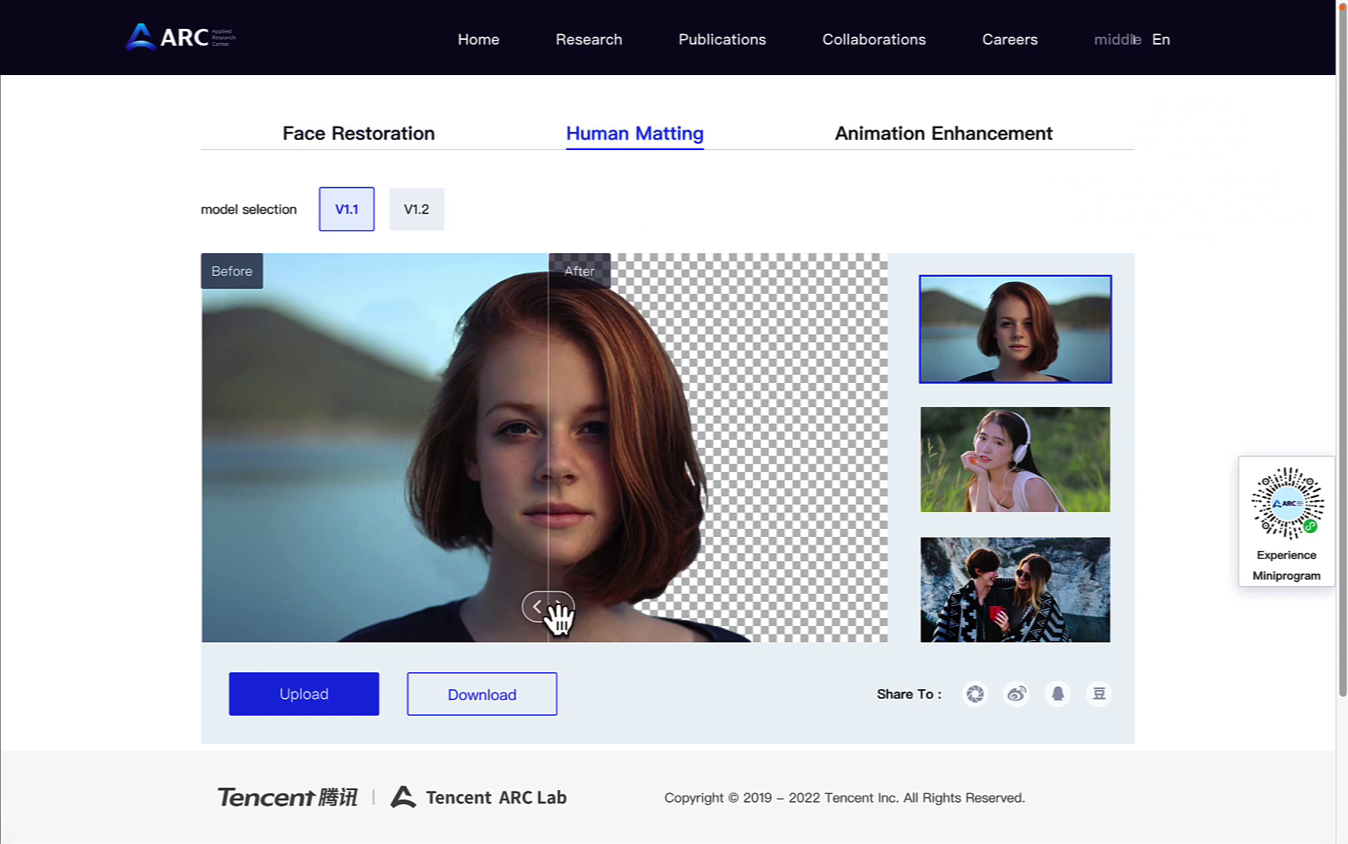
pyautogui.moveTo(557, 617); pyautogui.dragTo(605, 590)
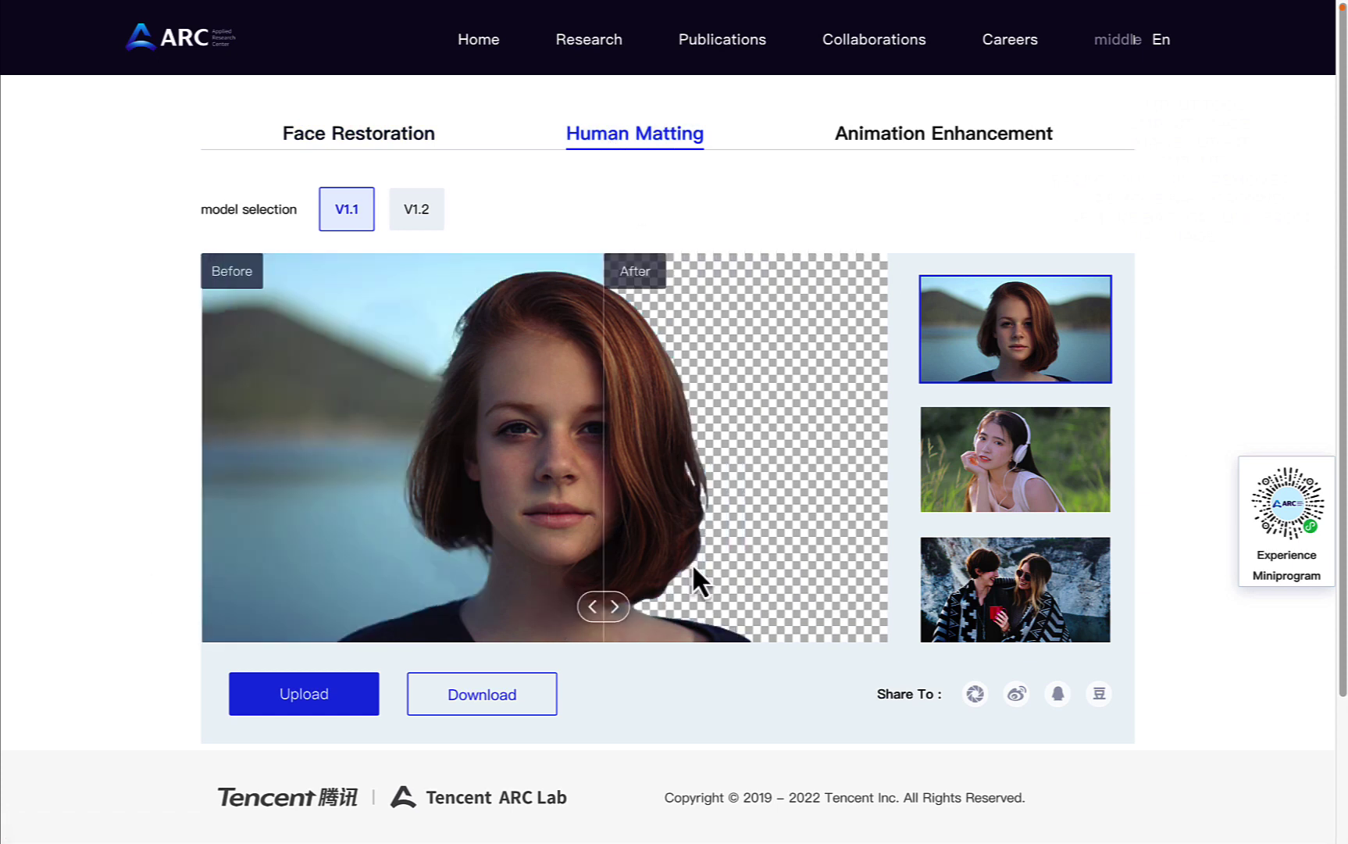
pyautogui.moveTo(701, 580); pyautogui.dragTo(218, 596)
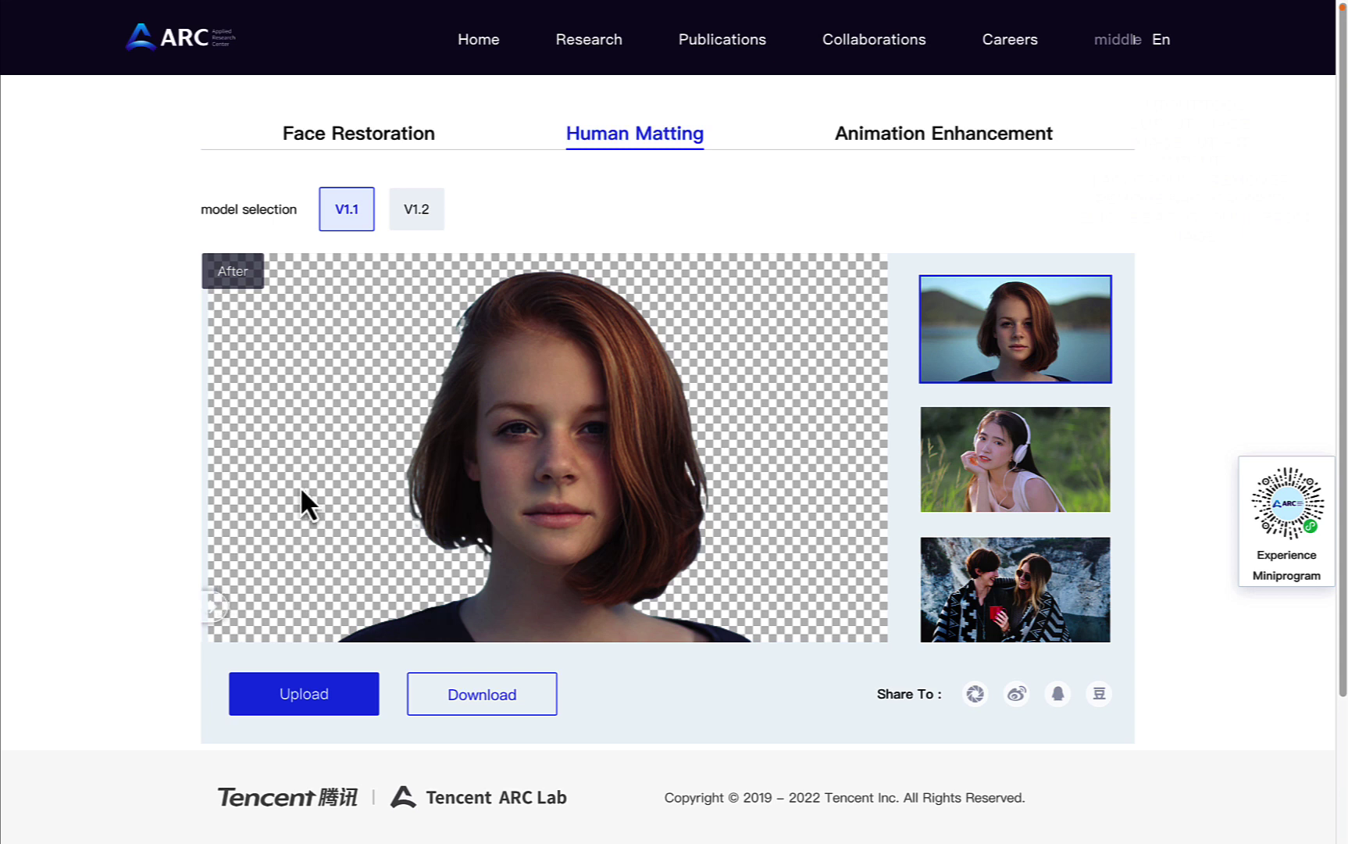
# Step: Compare the headphones-woman sample's cutout, then load the two-women sample's result
pyautogui.click(940, 479)
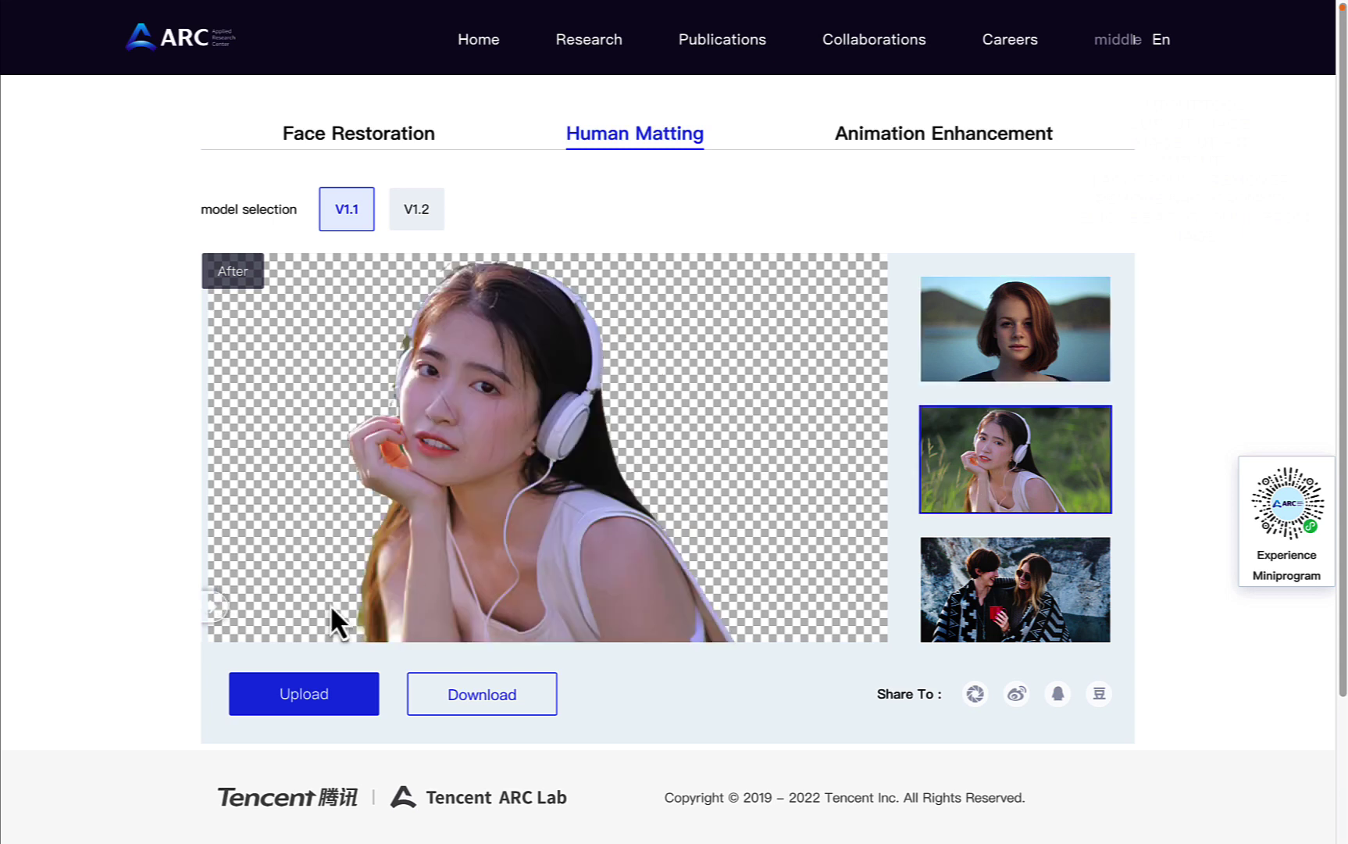
pyautogui.moveTo(217, 617); pyautogui.dragTo(173, 612)
pyautogui.click(1026, 600)
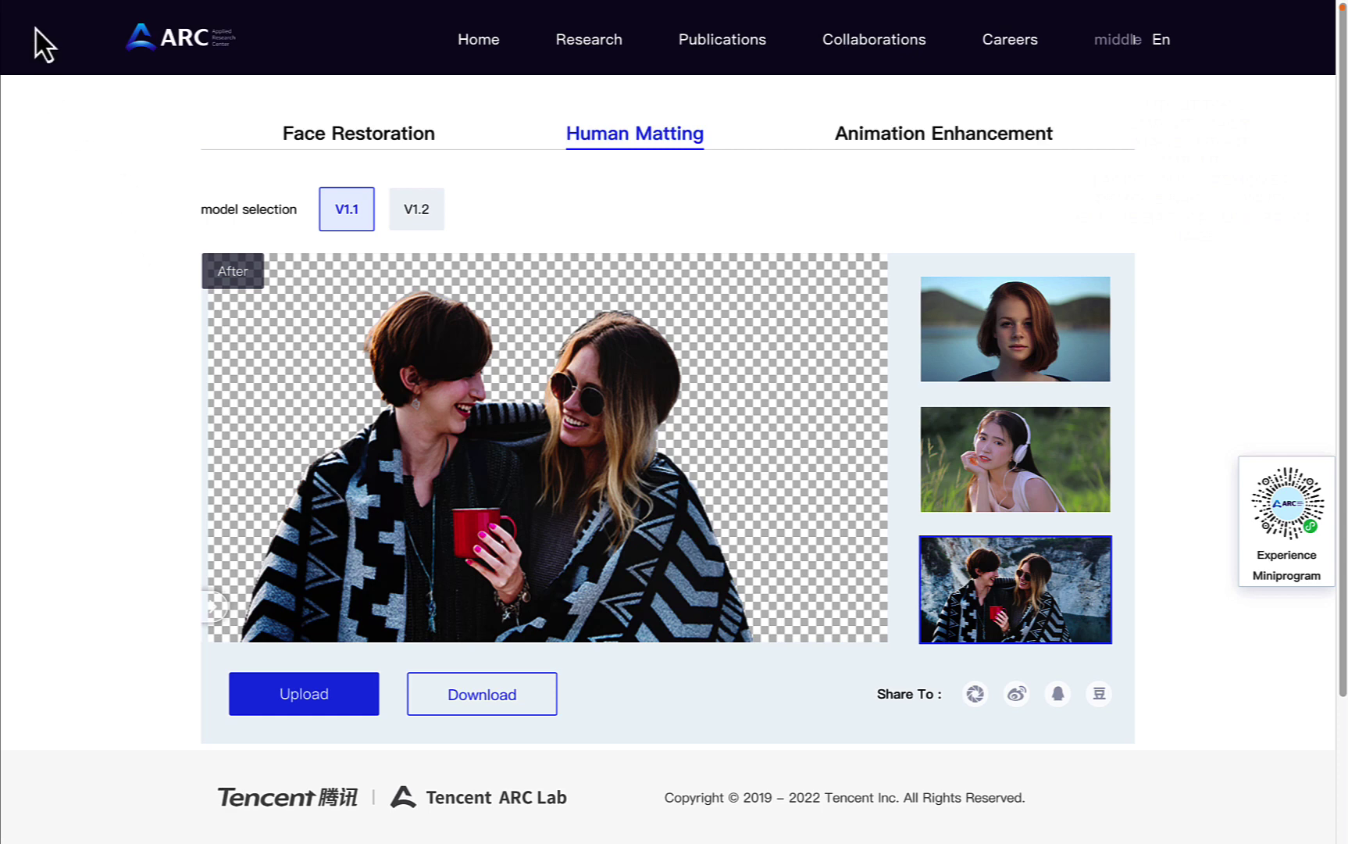
# Step: Leave full screen and search Unsplash for 'man'
pyautogui.click(62, 36)
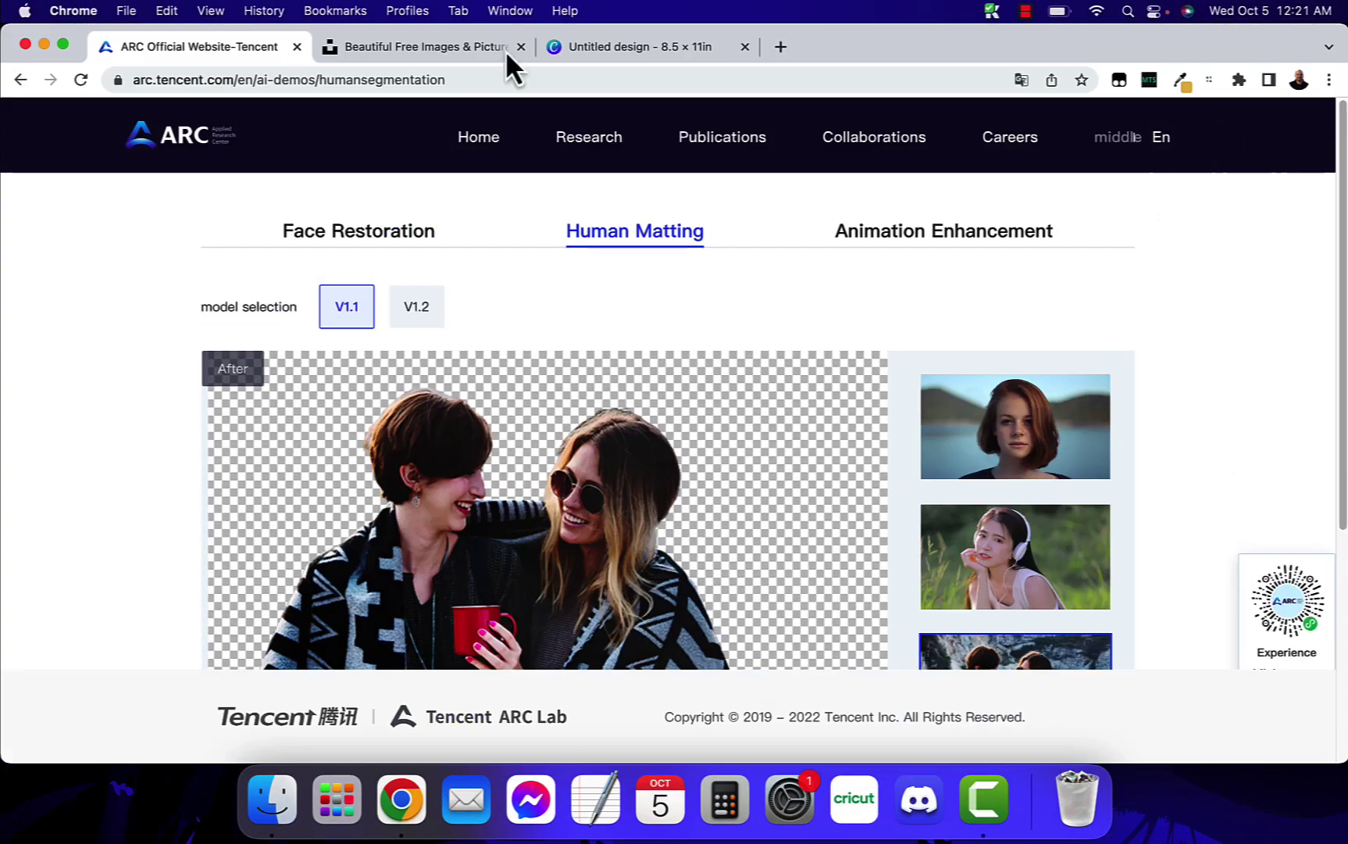
pyautogui.click(424, 51)
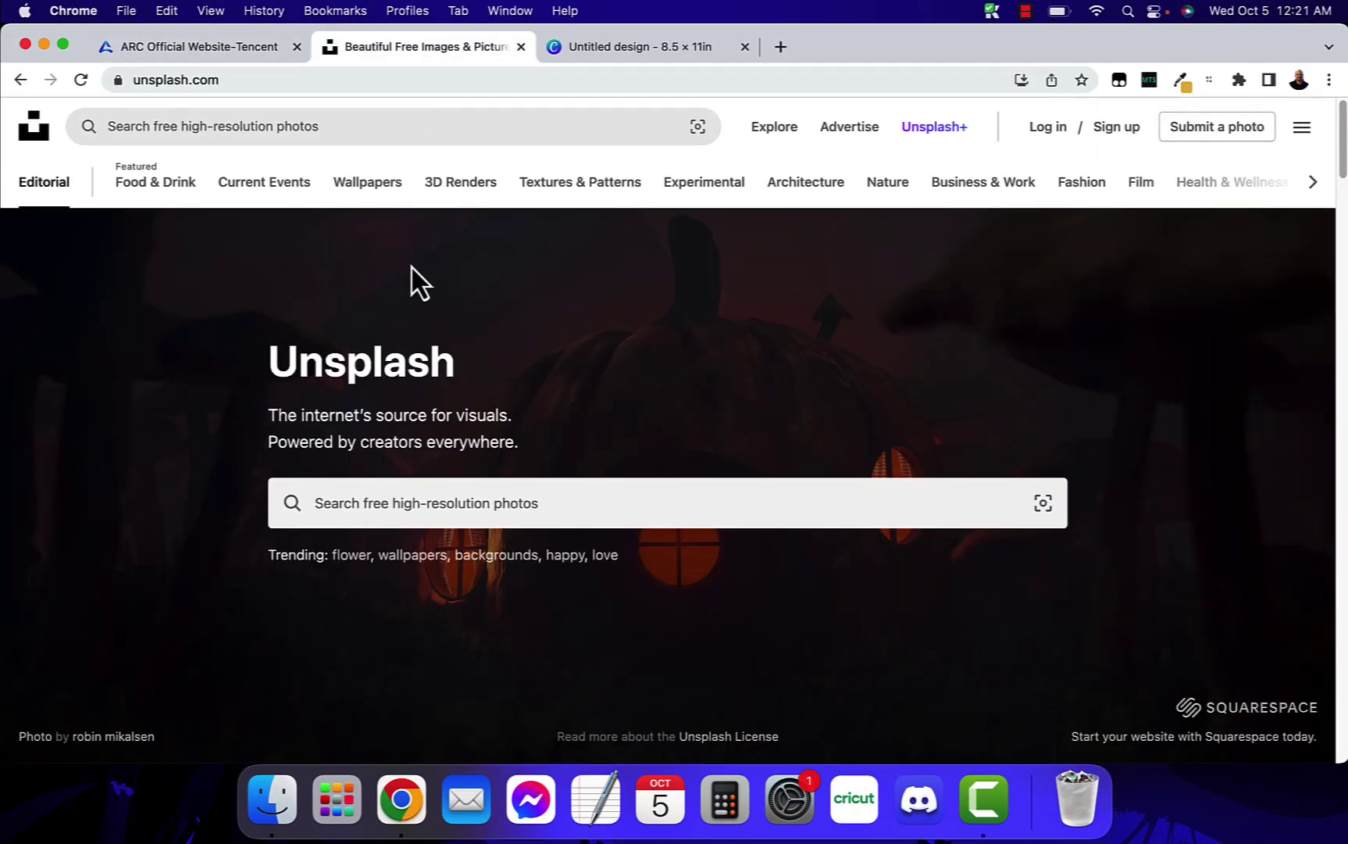
pyautogui.click(472, 506)
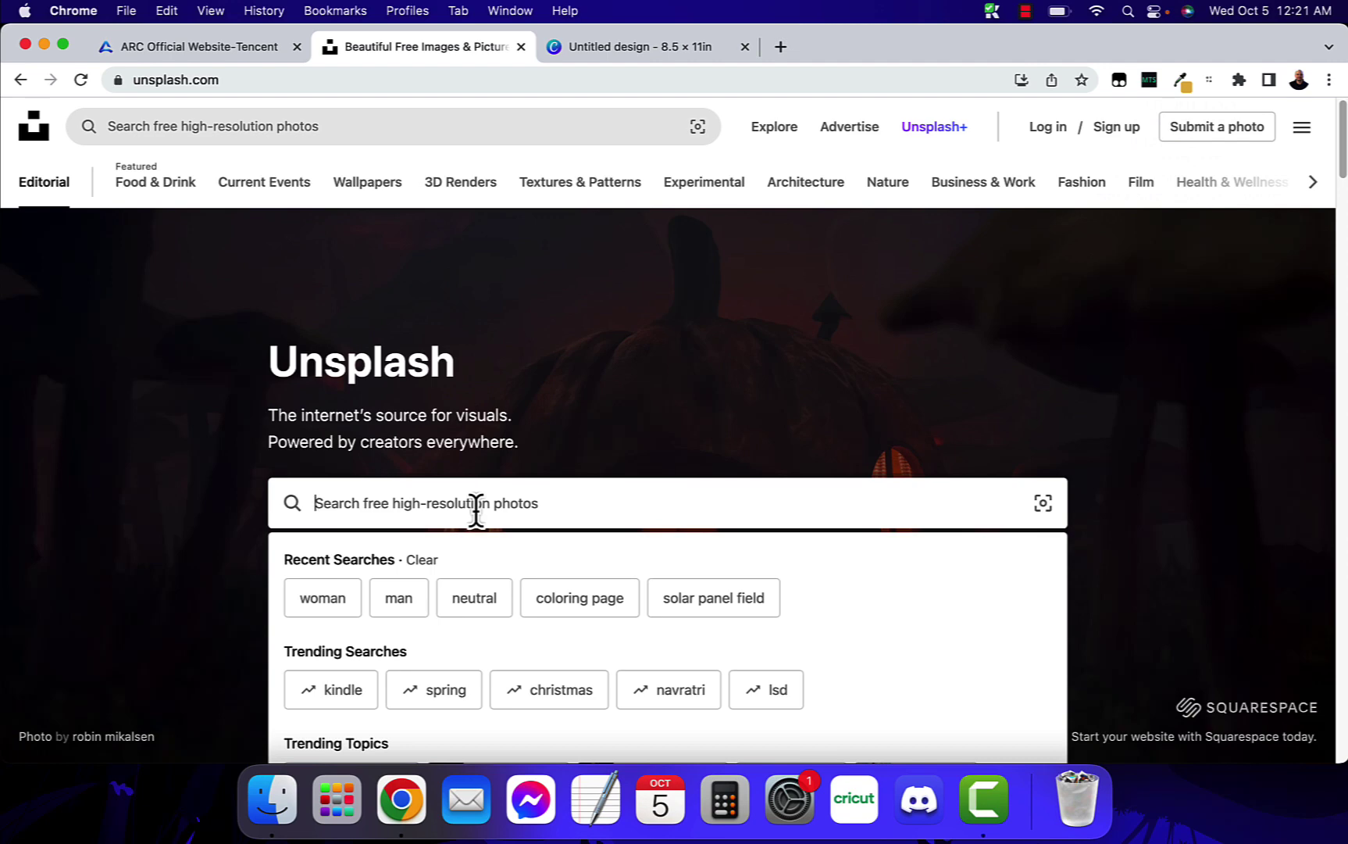
pyautogui.write('man')
pyautogui.press('Return')
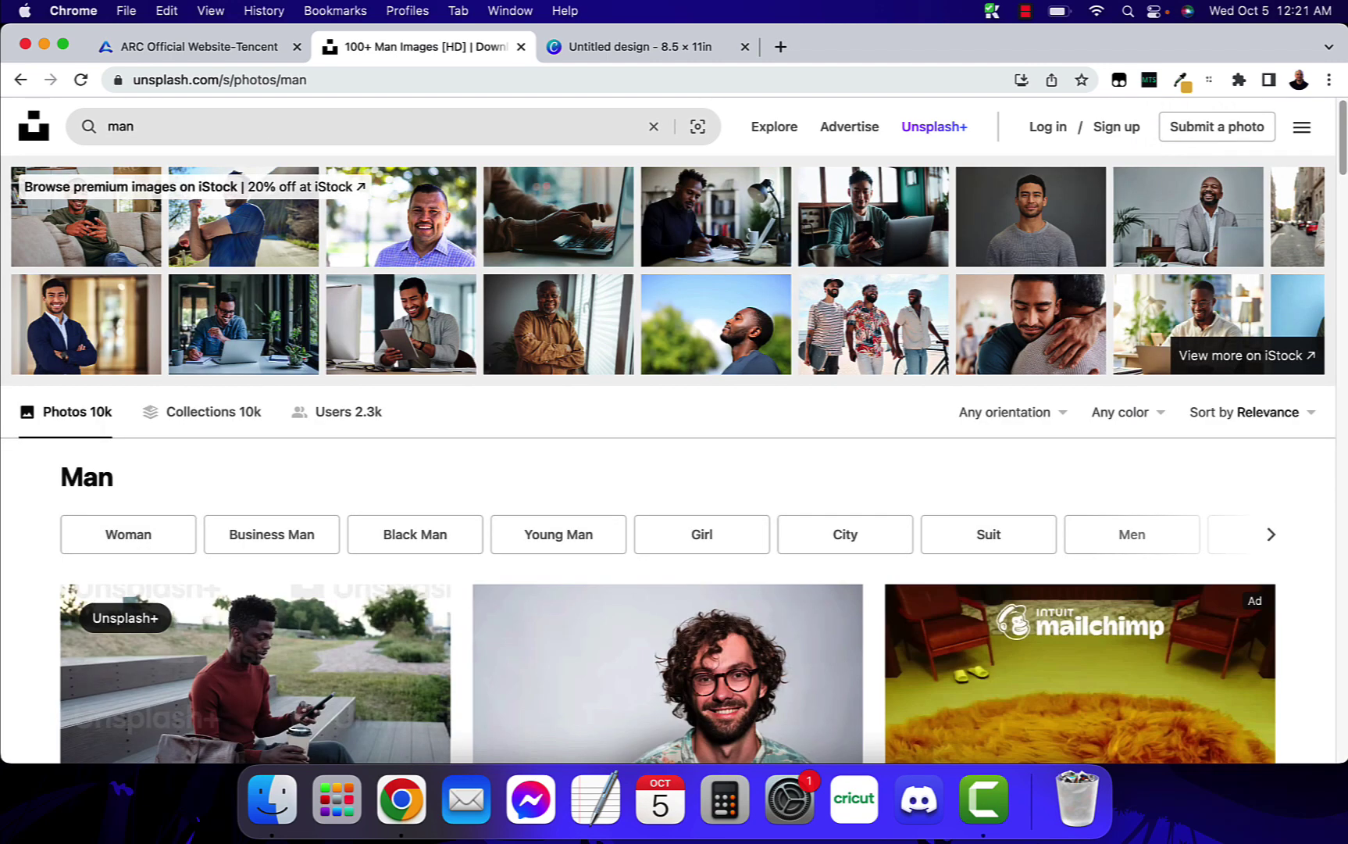
# Step: Scroll through the 'man' results down to the man in the grey pinstripe suit
pyautogui.scroll(-3, 533, 398)
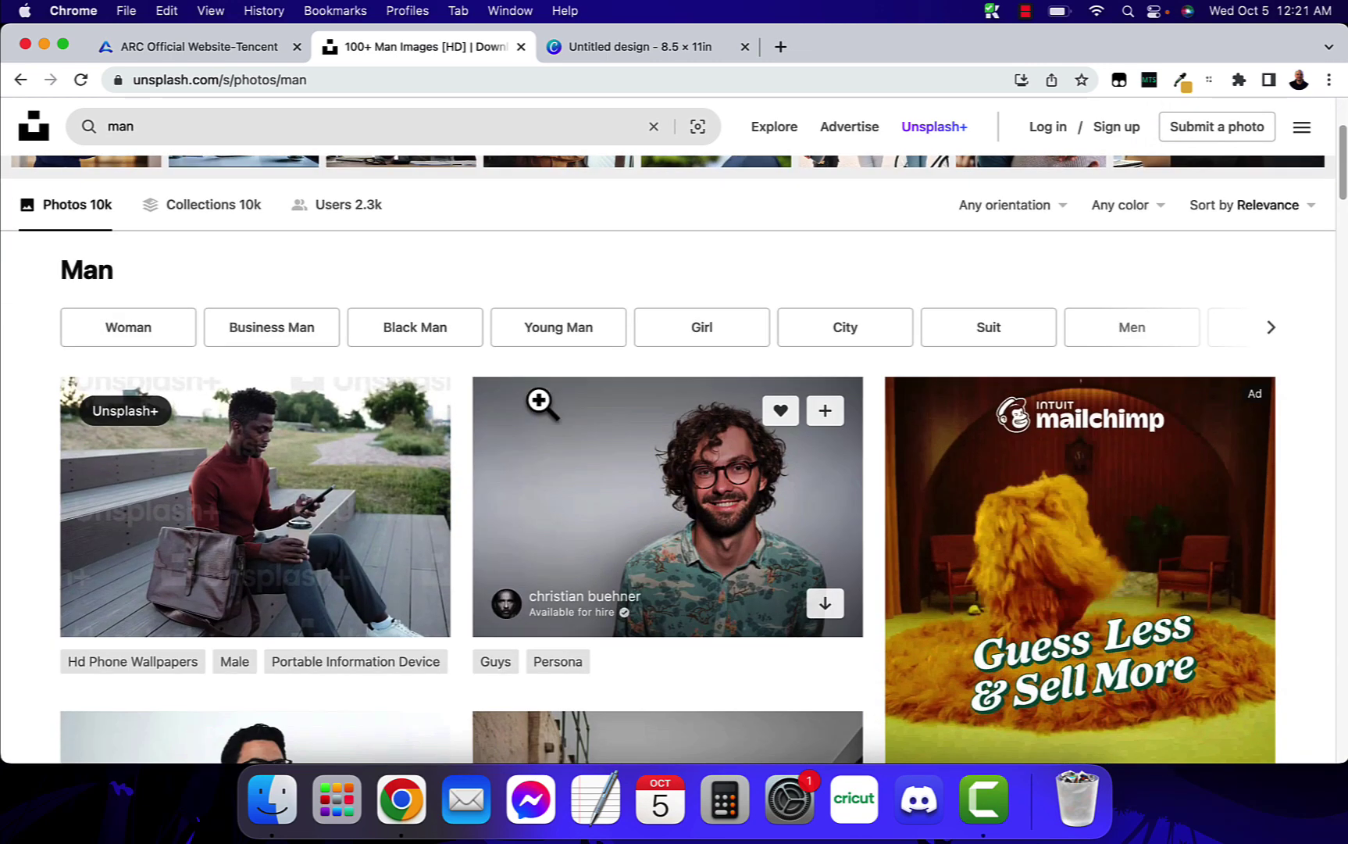
pyautogui.scroll(-6, 539, 401)
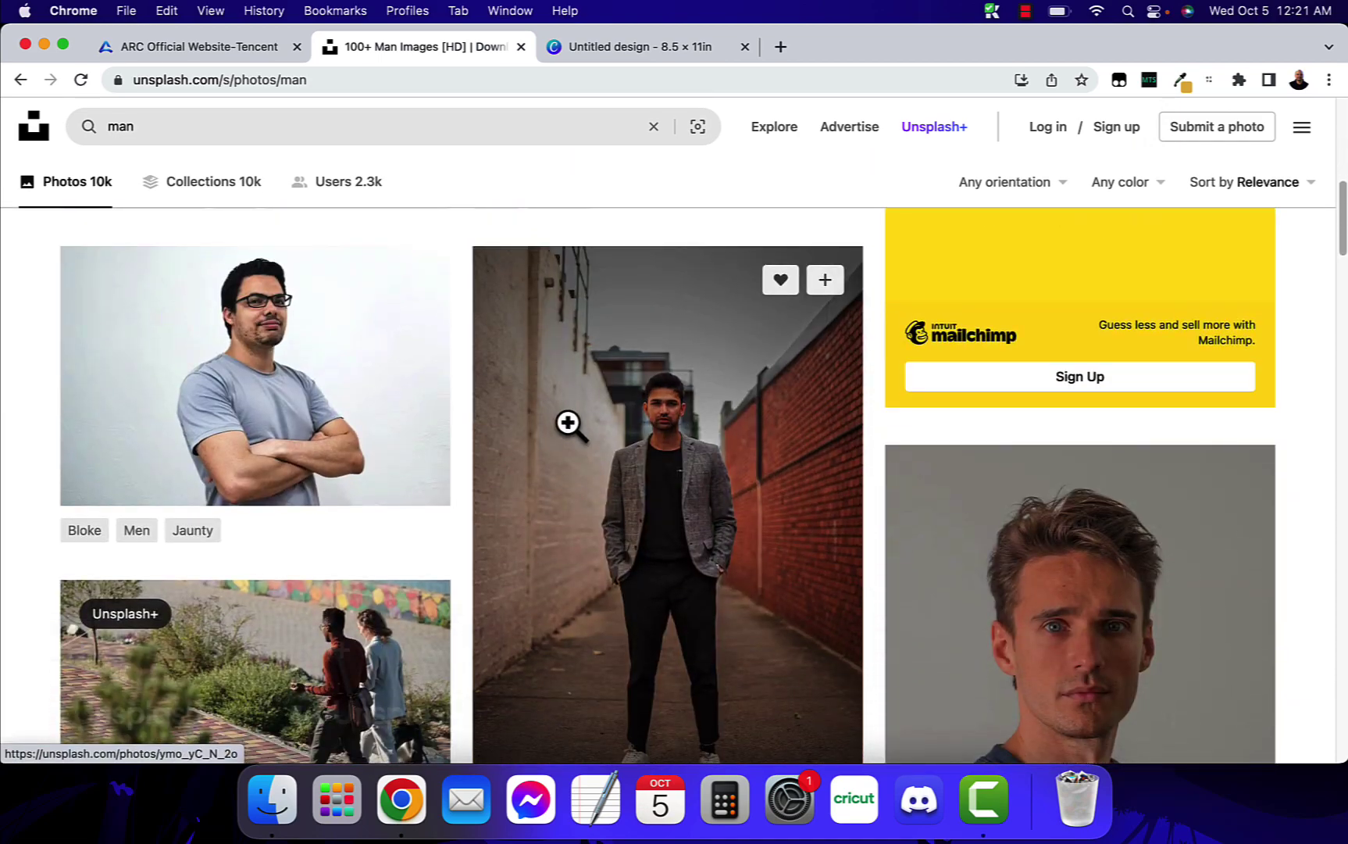
pyautogui.scroll(-8, 569, 423)
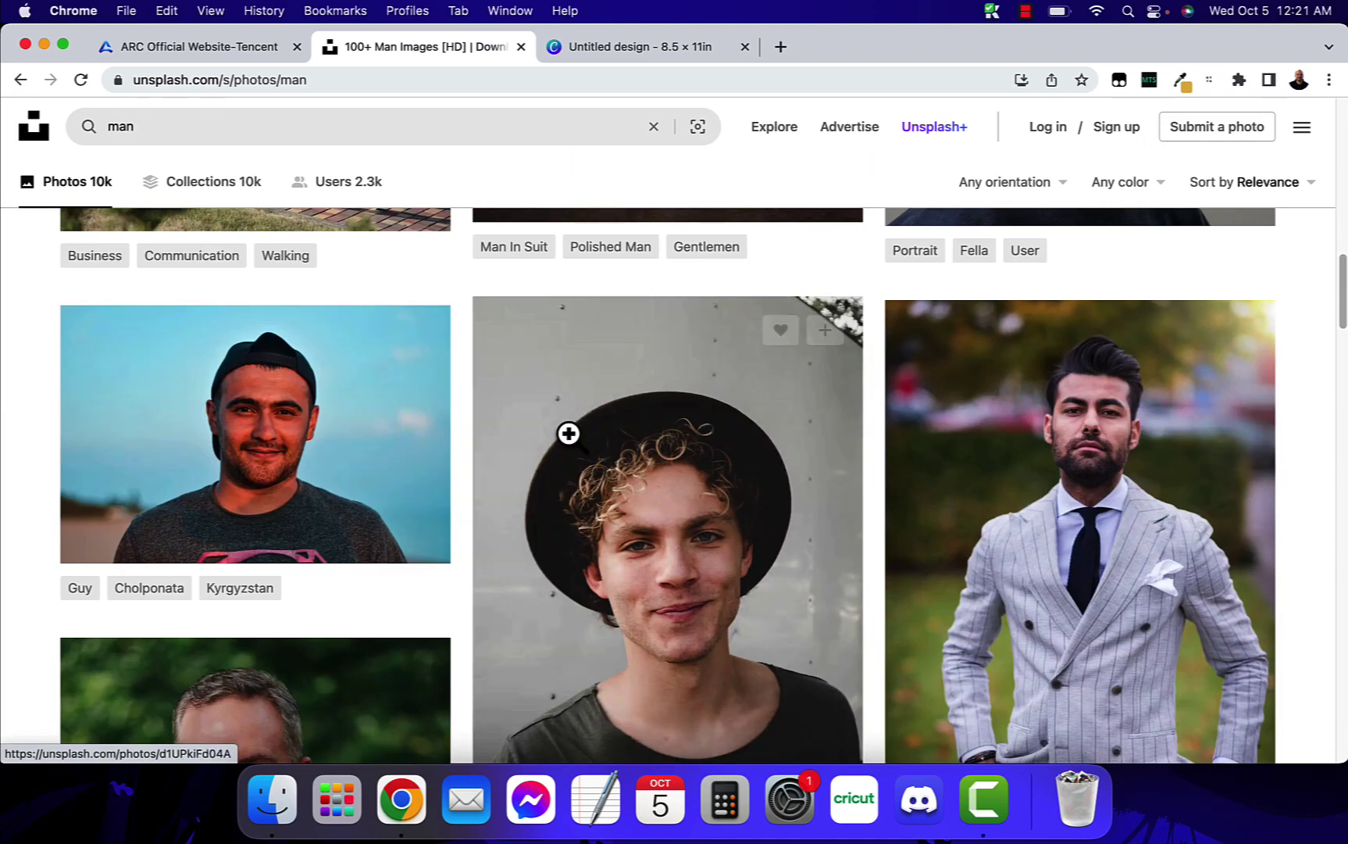
pyautogui.scroll(-4, 569, 433)
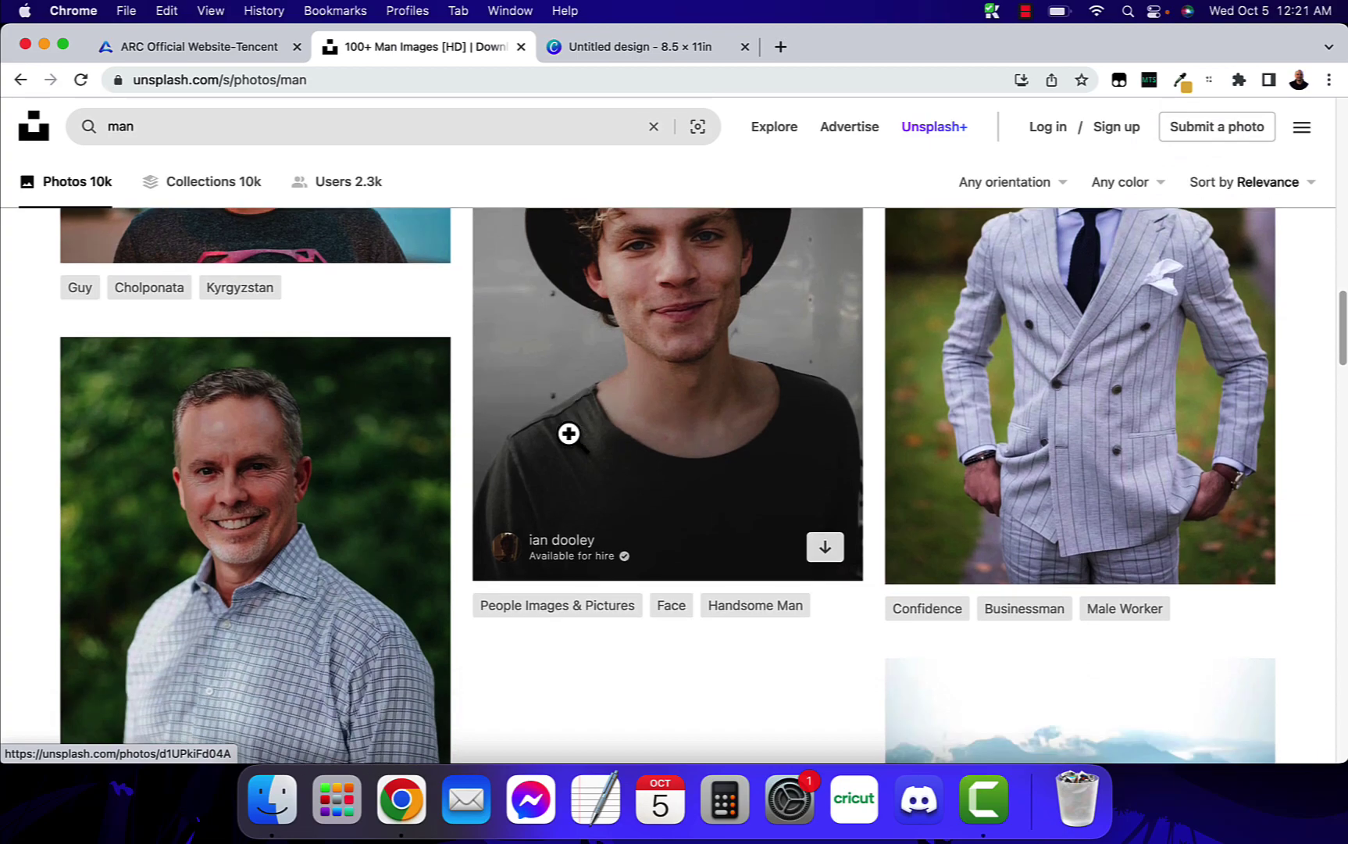
pyautogui.scroll(-2, 569, 434)
pyautogui.scroll(7, 568, 434)
pyautogui.scroll(-7, 569, 433)
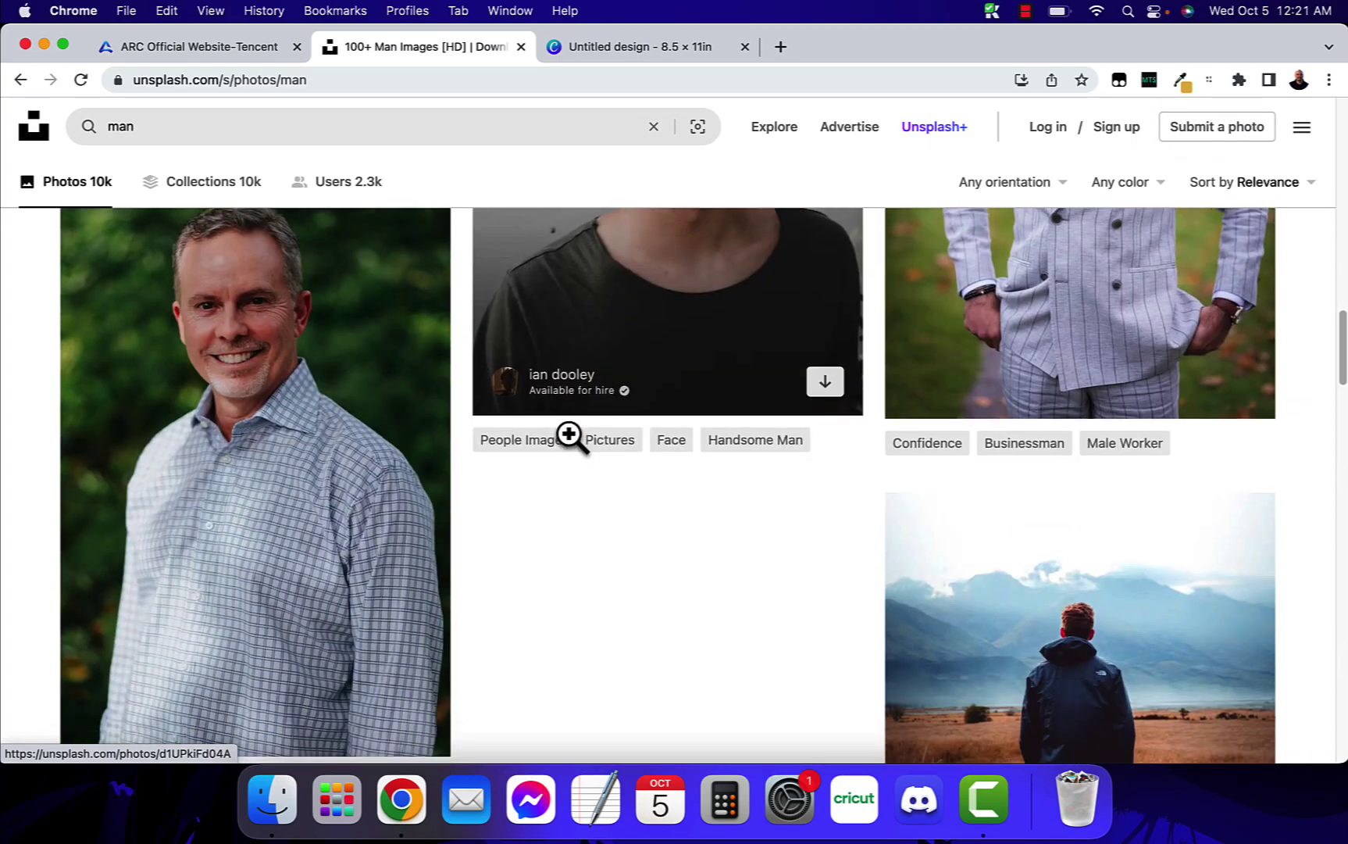
pyautogui.scroll(-10, 568, 434)
pyautogui.scroll(-3, 569, 433)
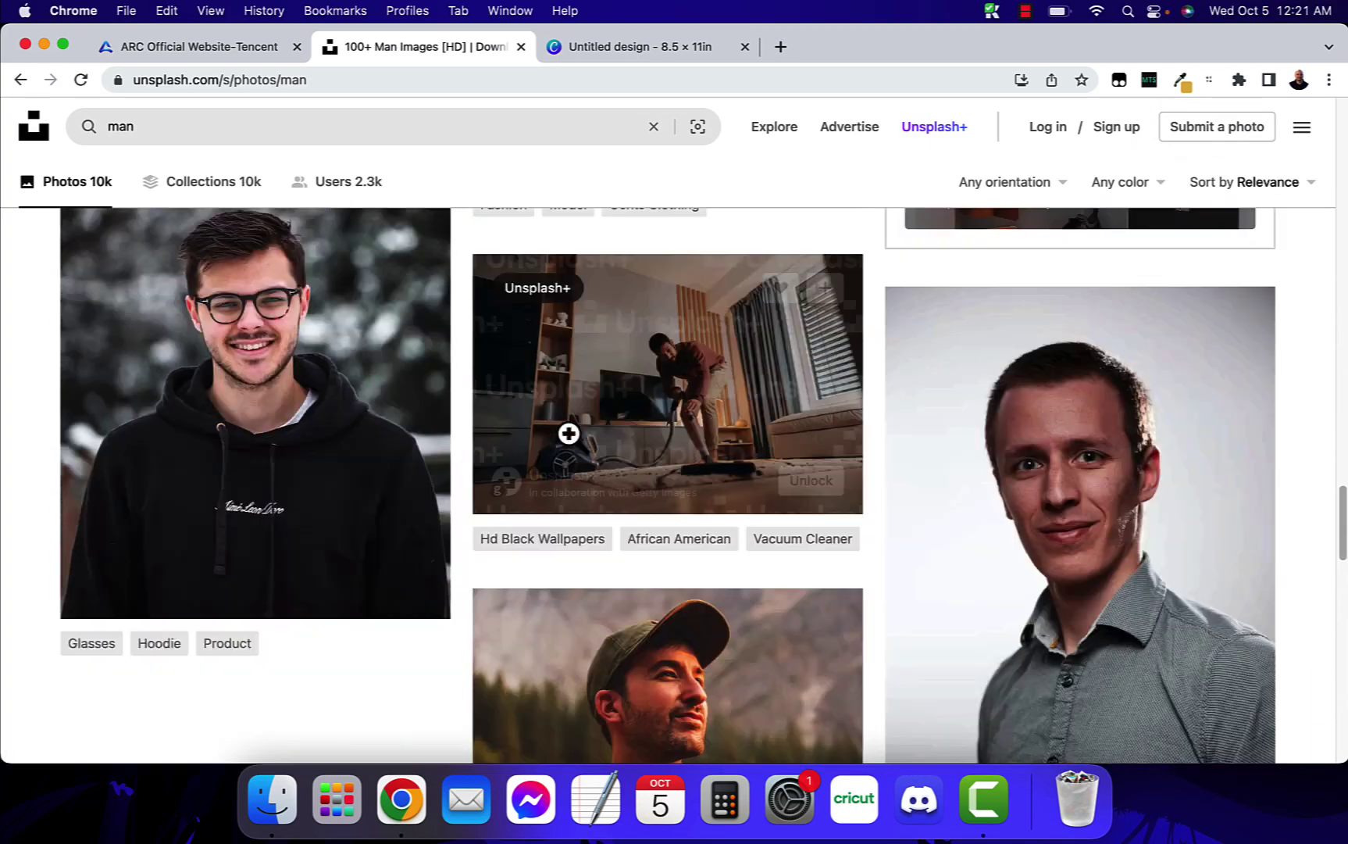
pyautogui.scroll(-4, 569, 432)
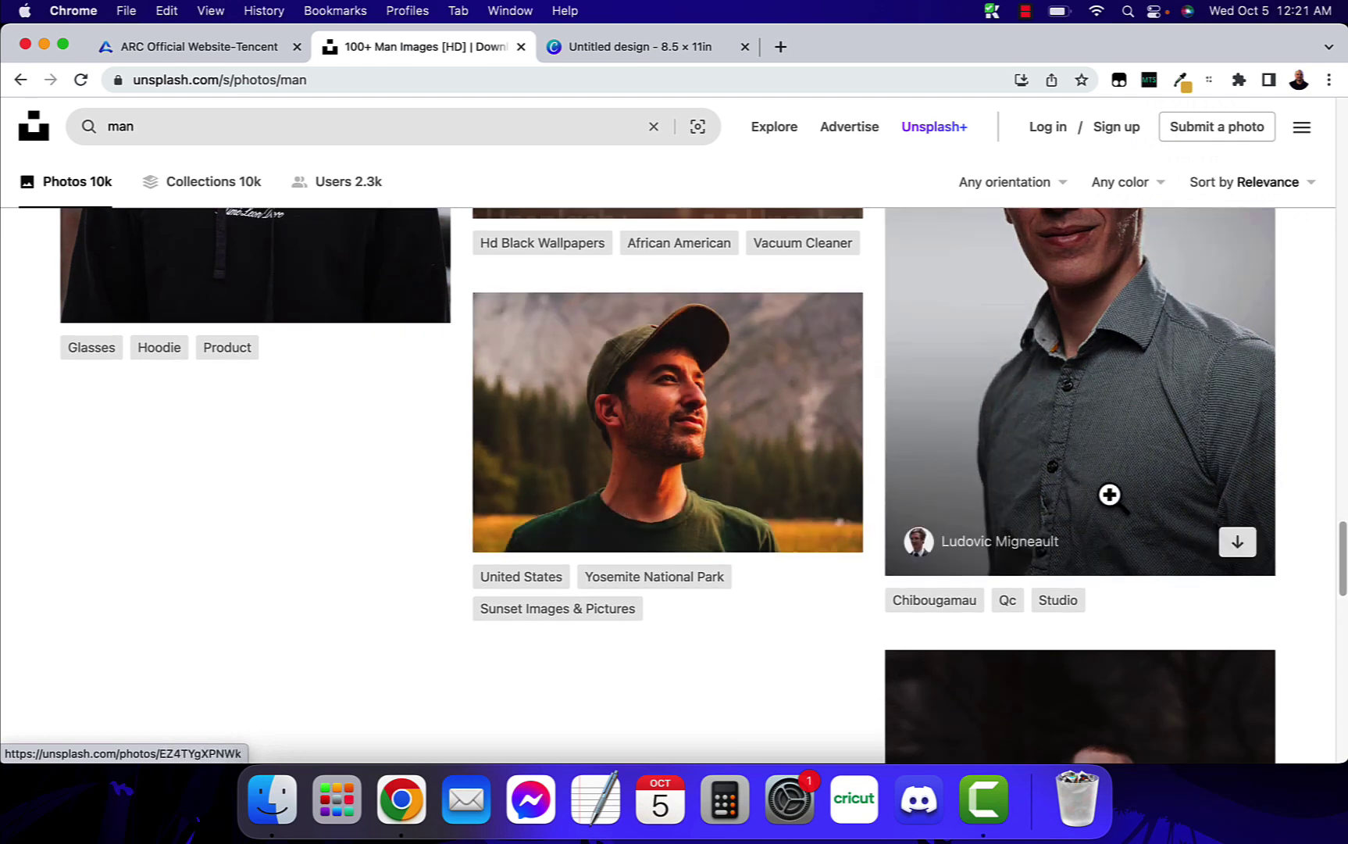
pyautogui.scroll(-5, 1029, 394)
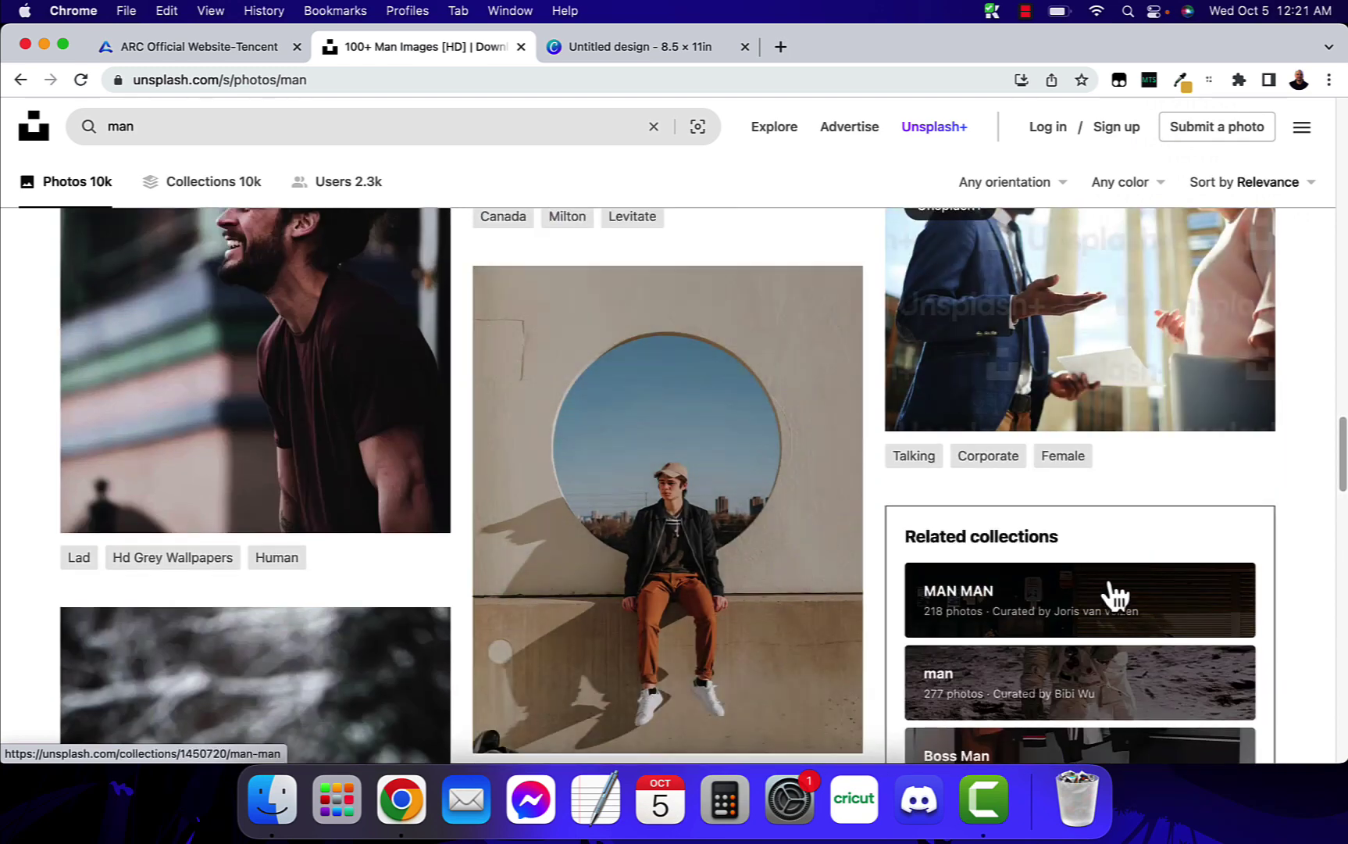
pyautogui.scroll(-1, 1123, 488)
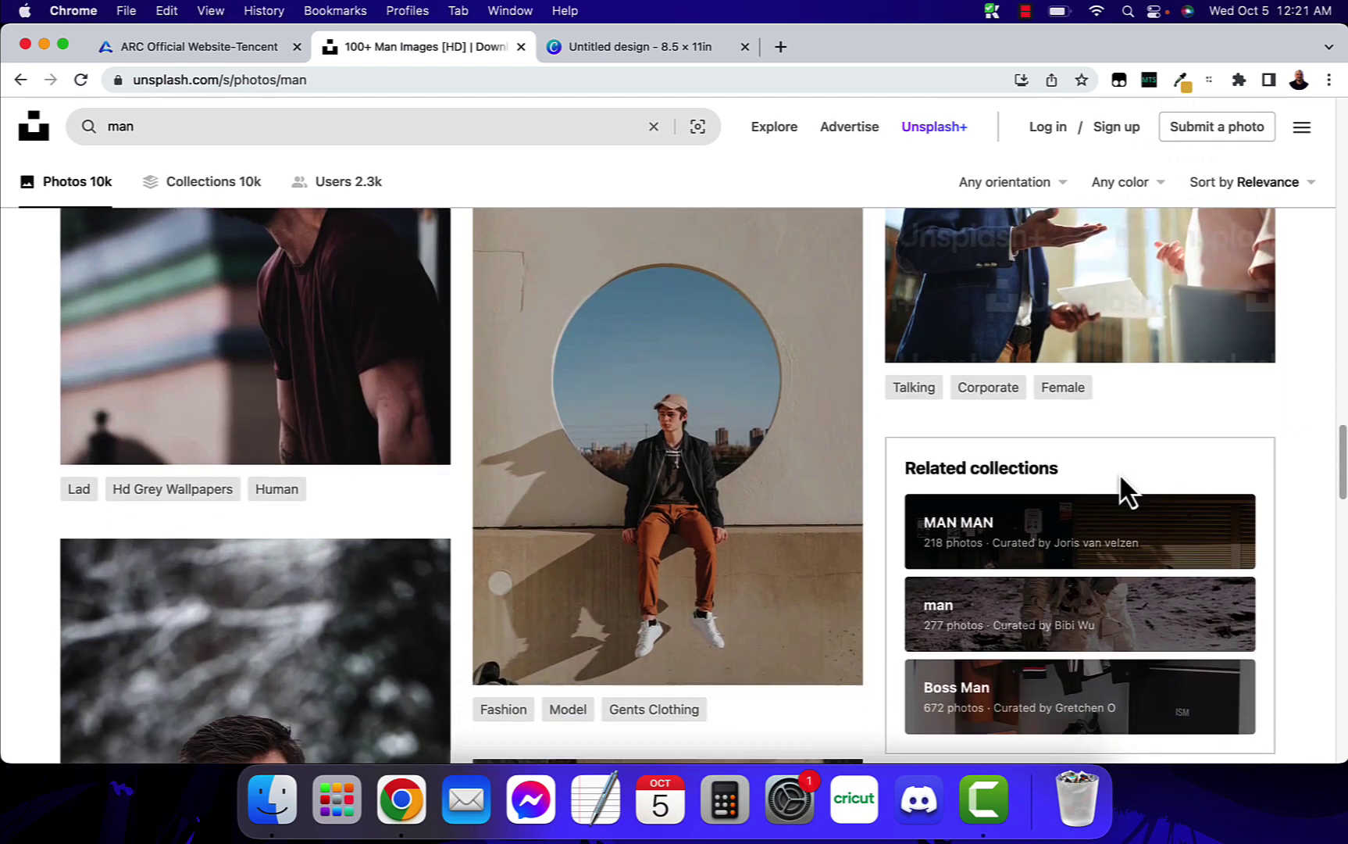
pyautogui.scroll(15, 1120, 472)
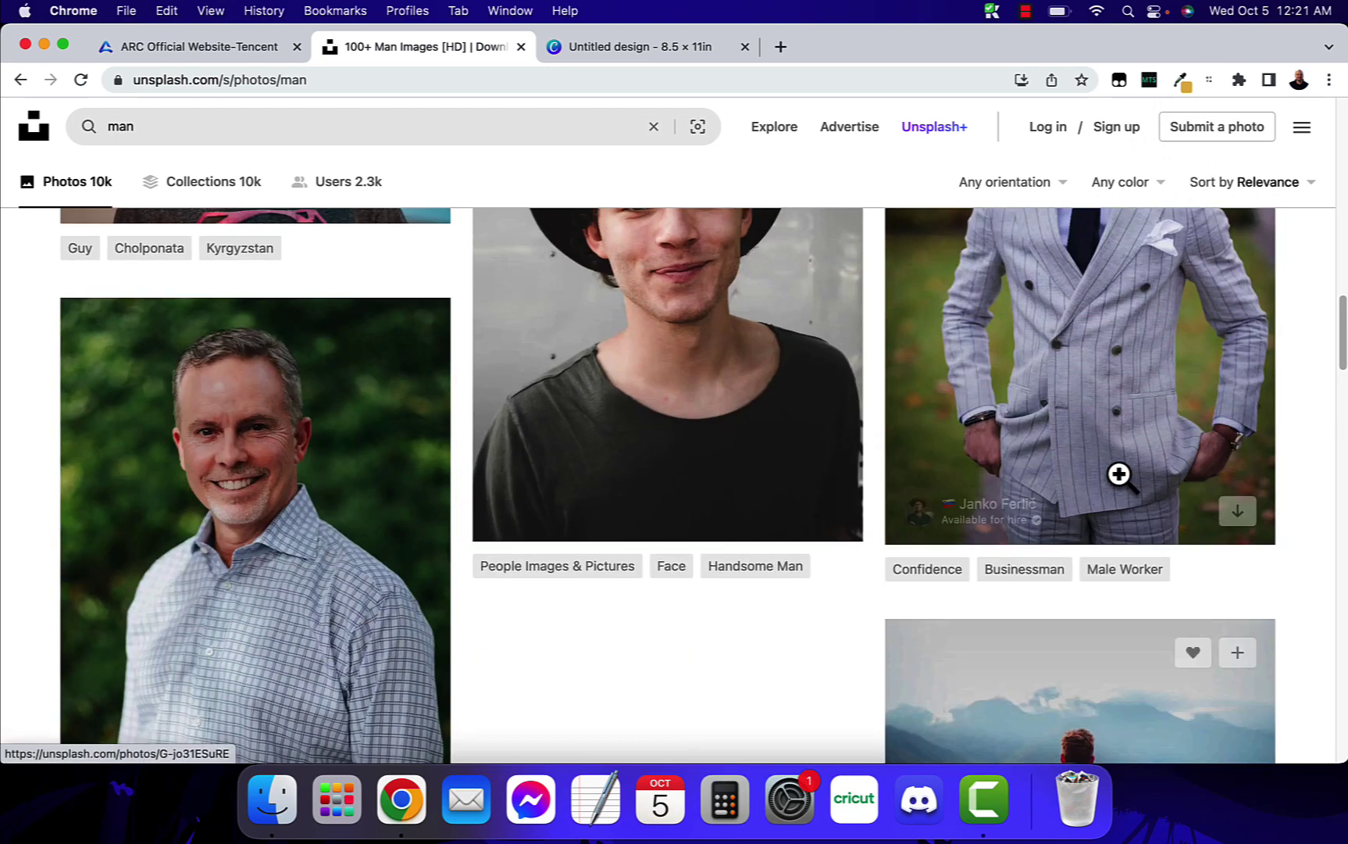
pyautogui.scroll(5, 1119, 474)
# Step: Open the pinstripe-suit photo, download it free as a JPG, and close the thank-you popup
pyautogui.click(1067, 386)
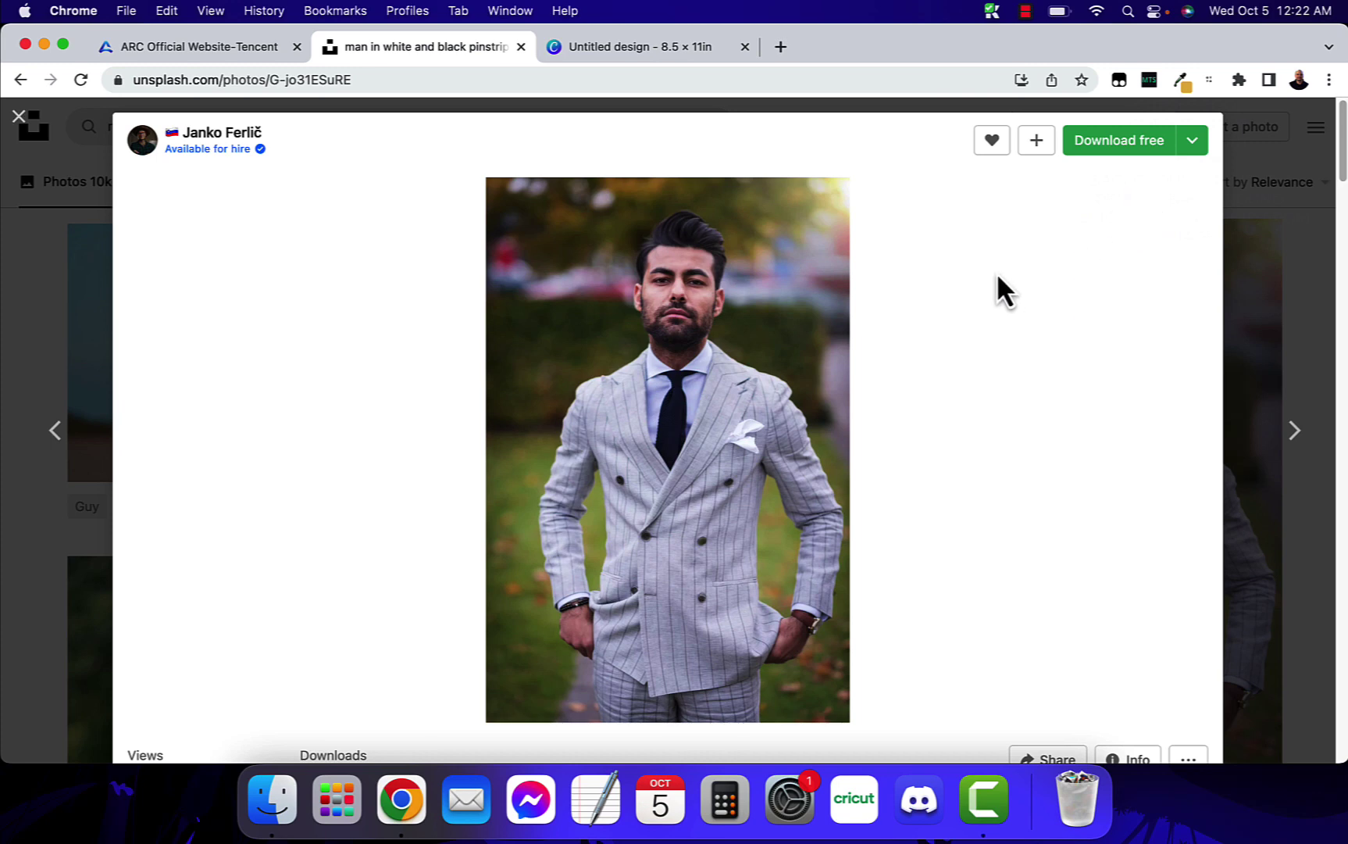
pyautogui.click(1093, 152)
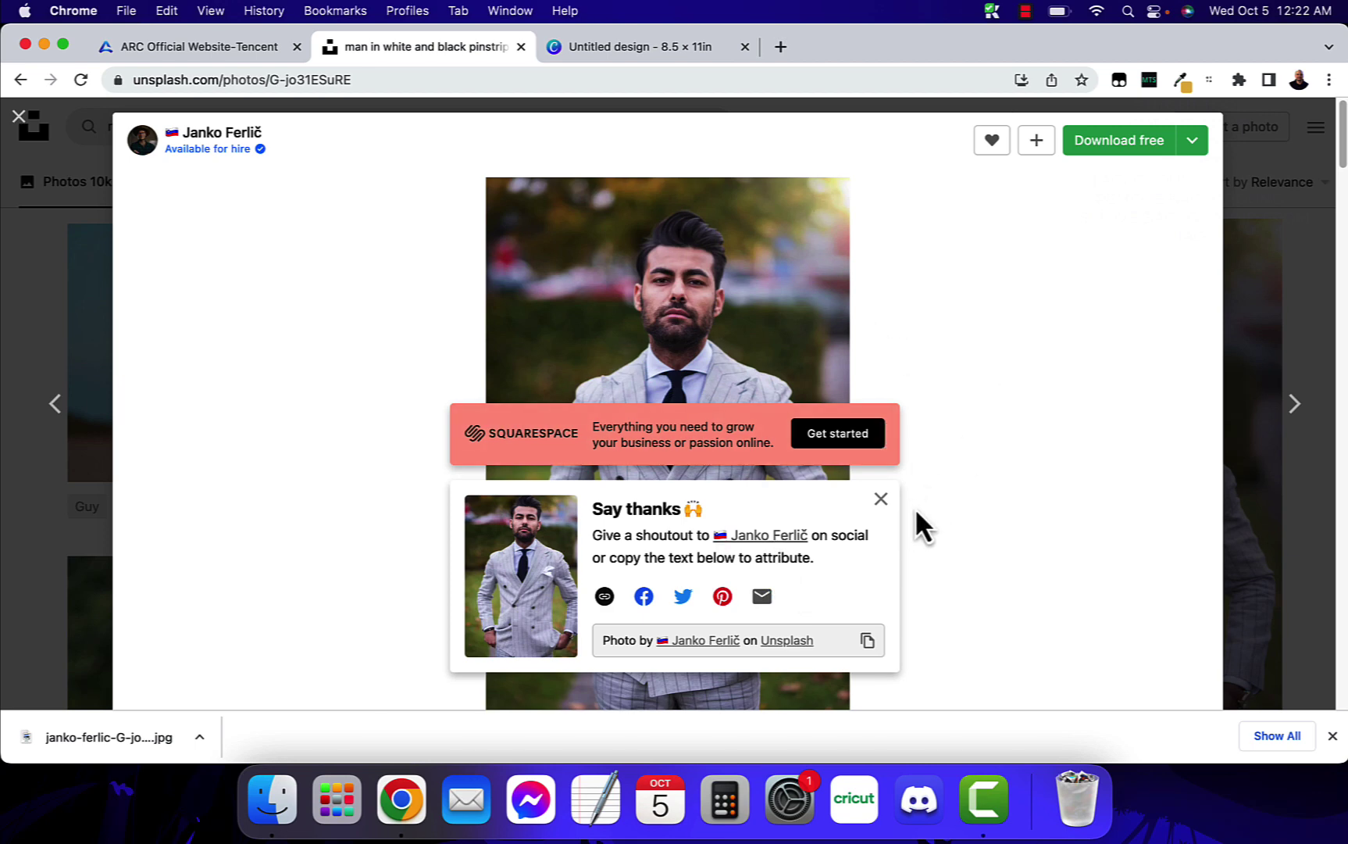
pyautogui.click(880, 501)
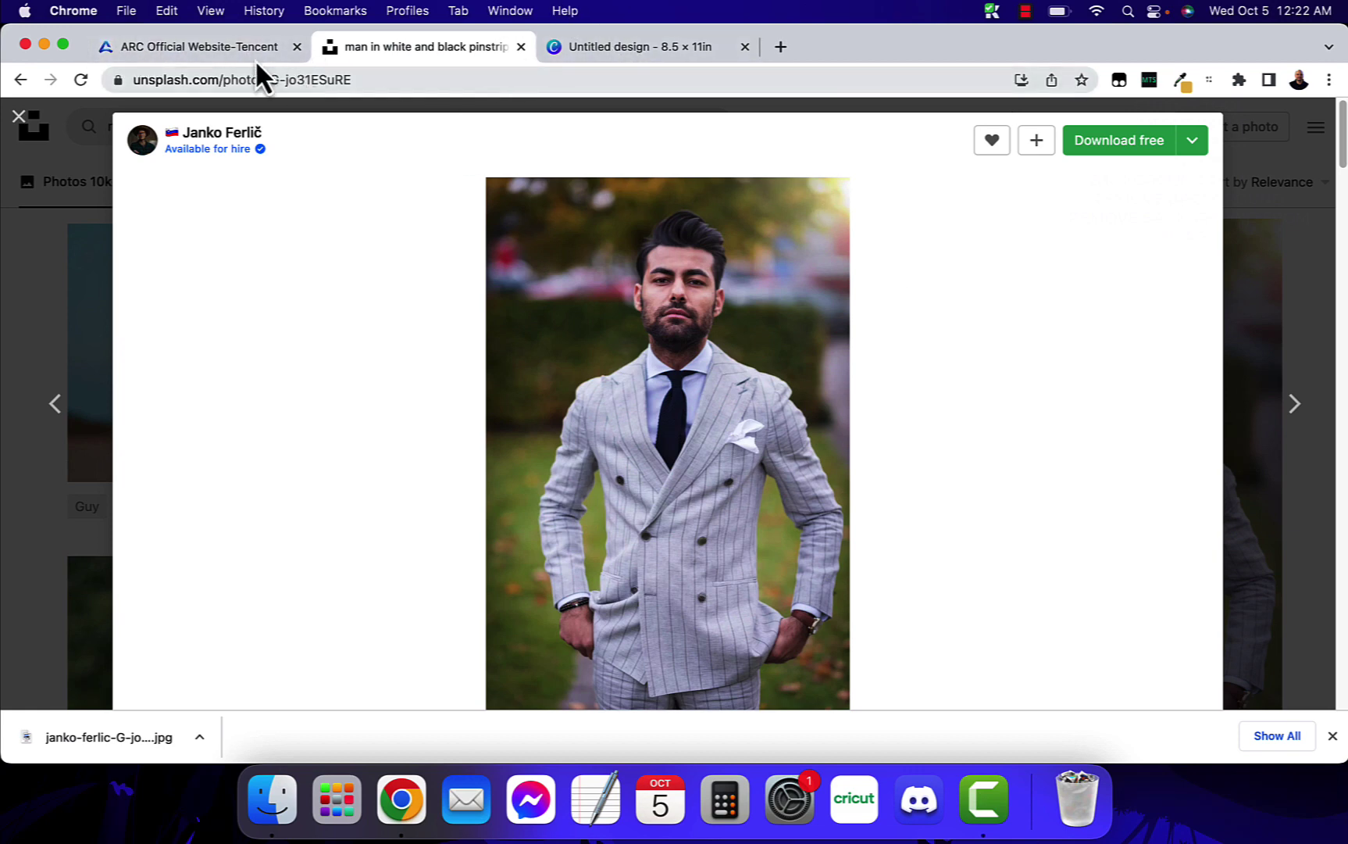
# Step: Back in the ARC demo in full screen, upload the downloaded pinstripe-suit JPG from Downloads
pyautogui.click(220, 54)
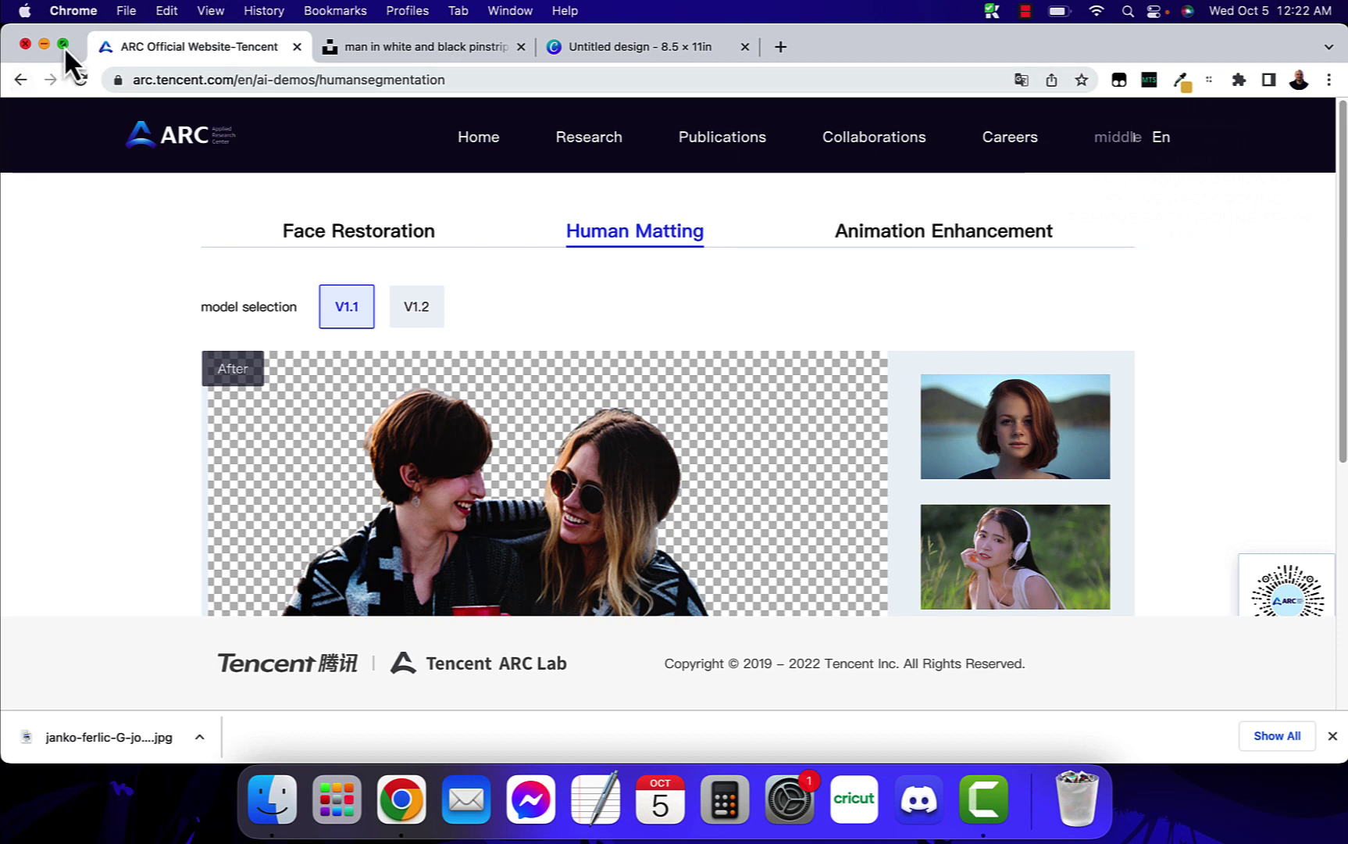
pyautogui.scroll(-2, 468, 371)
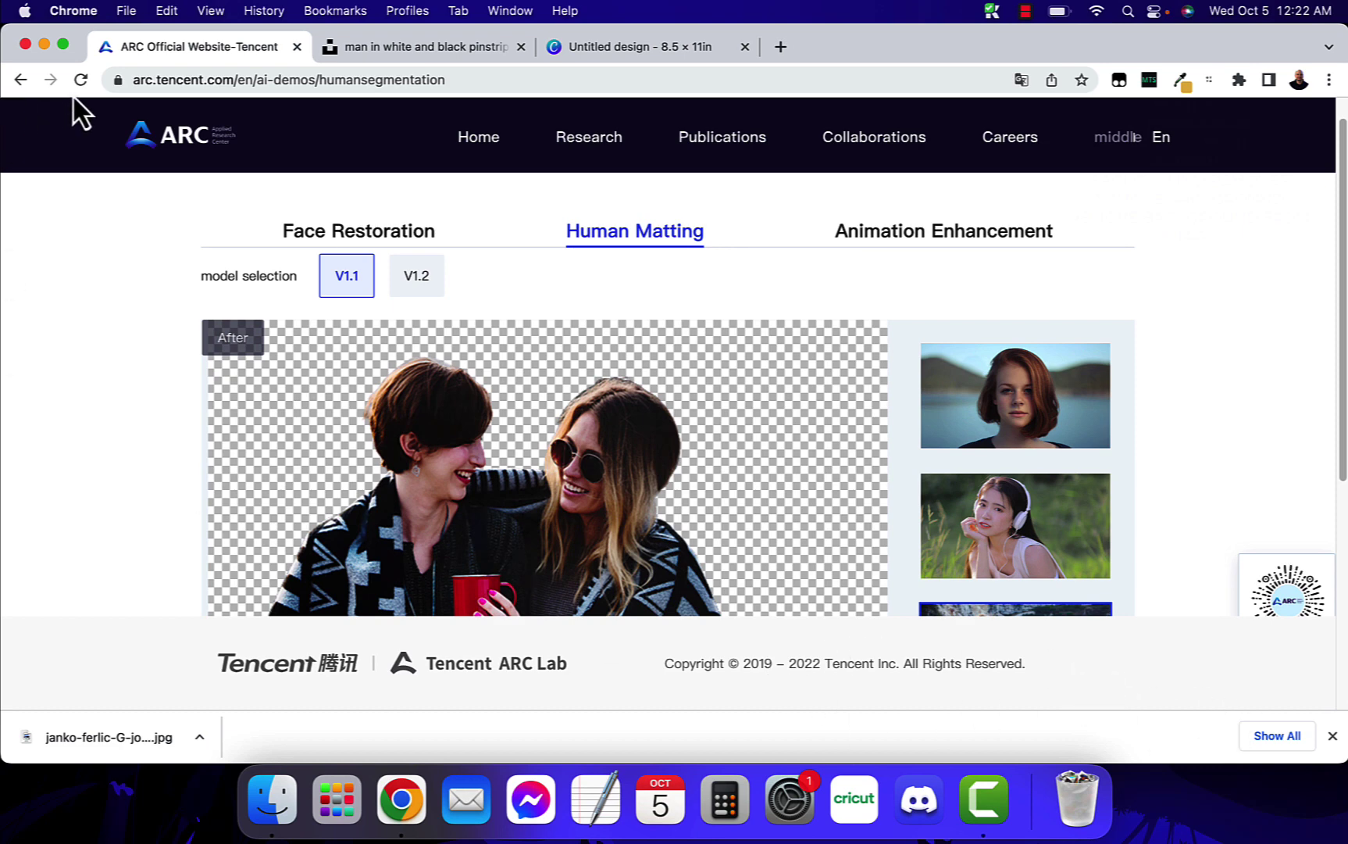
pyautogui.click(64, 44)
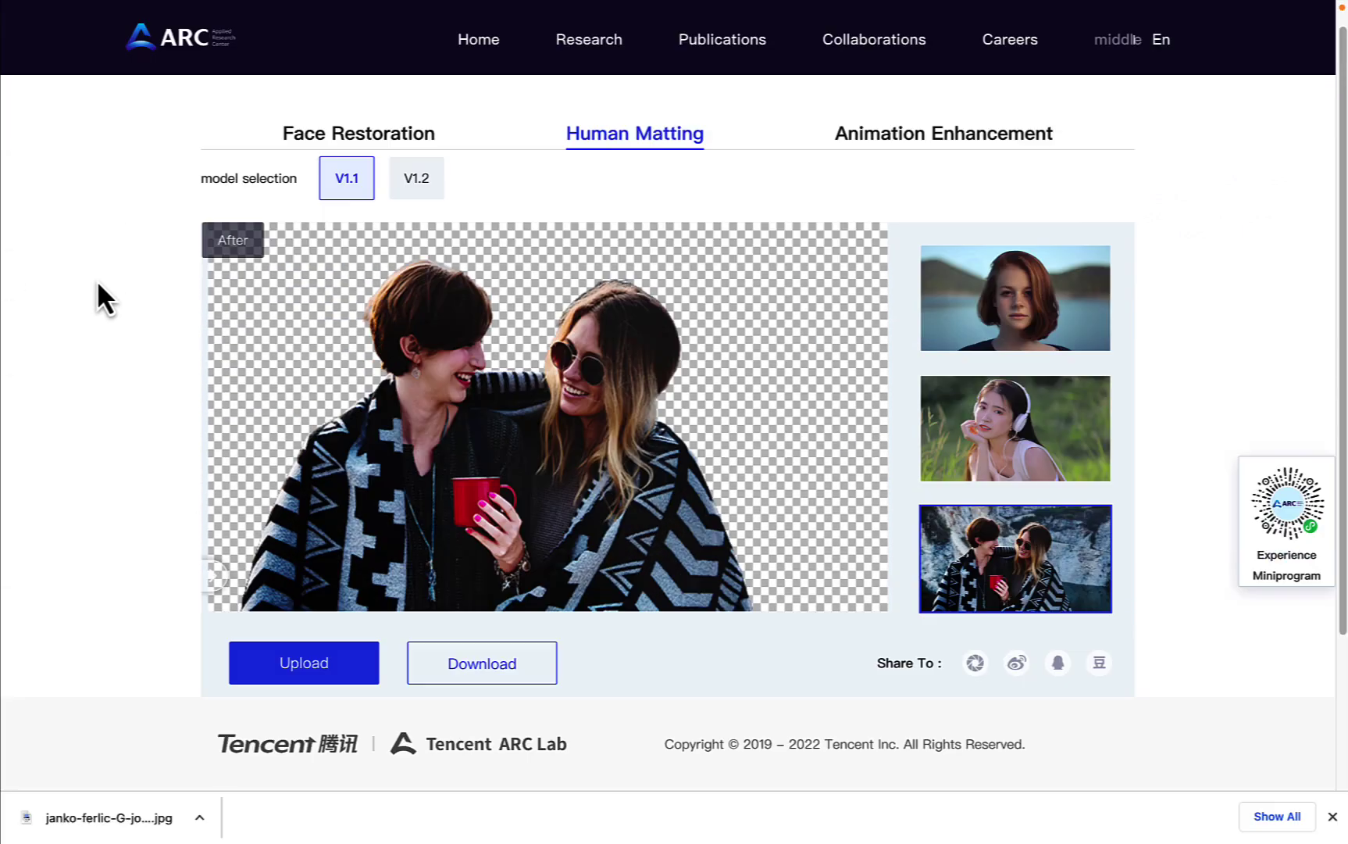
pyautogui.click(337, 667)
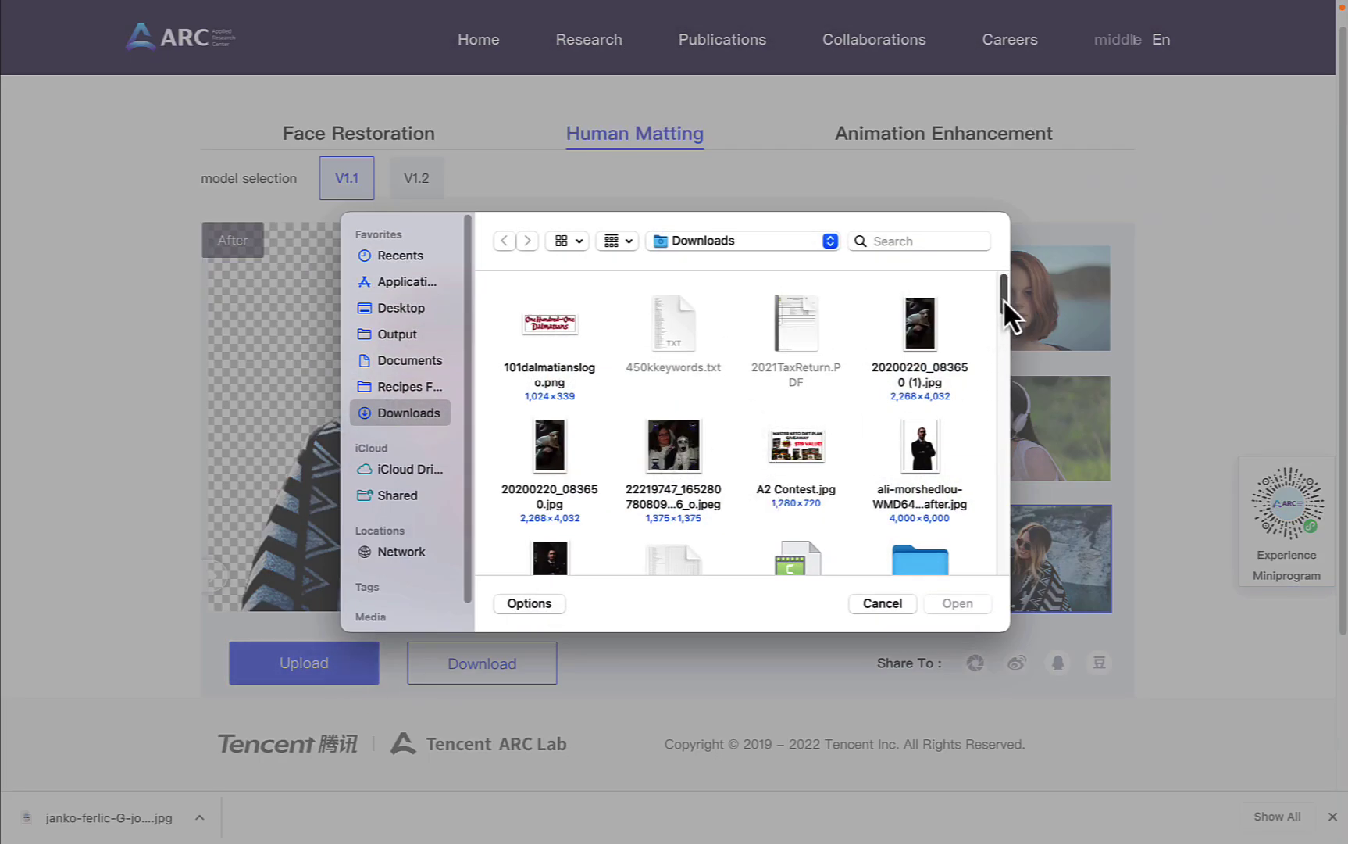
pyautogui.moveTo(1003, 298); pyautogui.dragTo(995, 421)
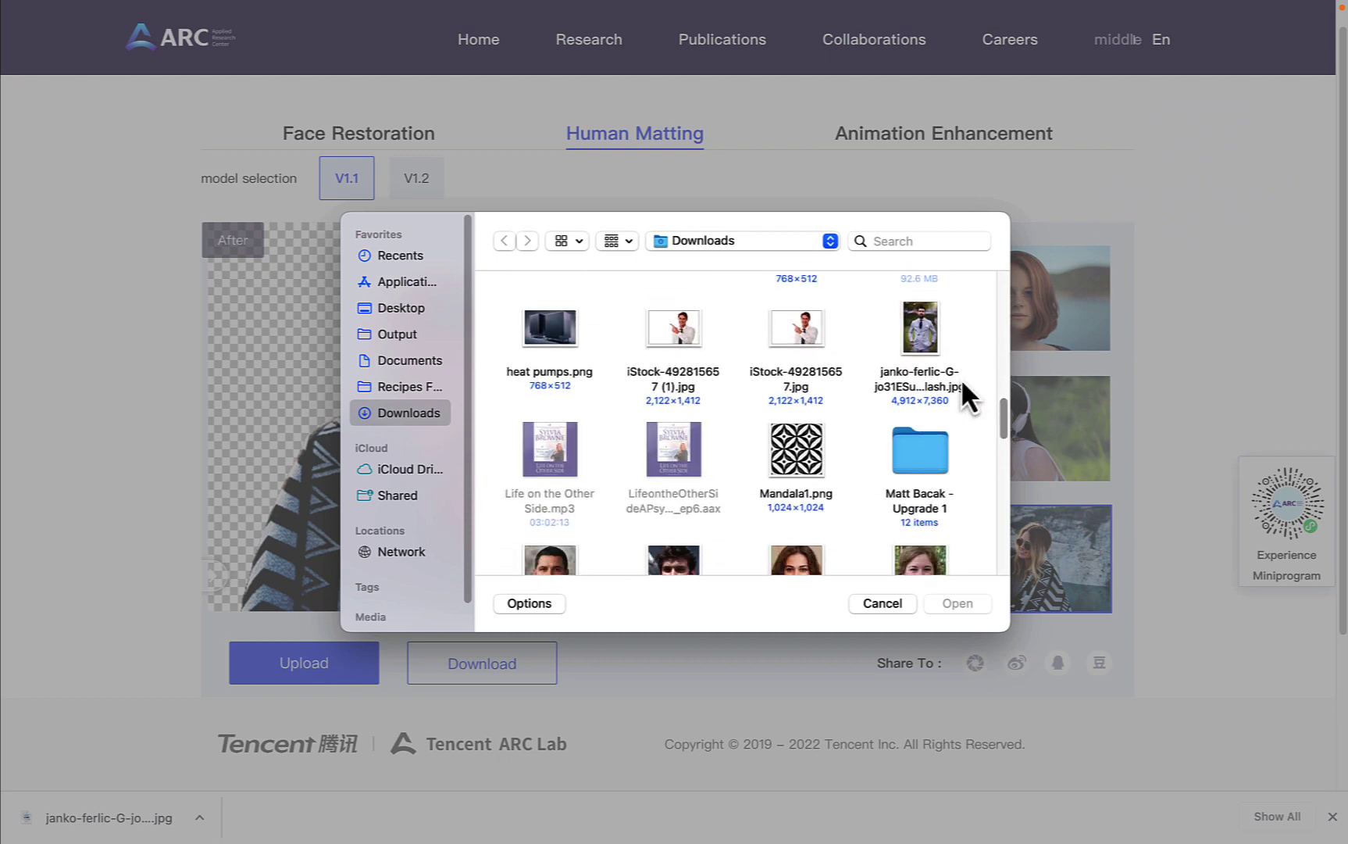
pyautogui.doubleClick(927, 325)
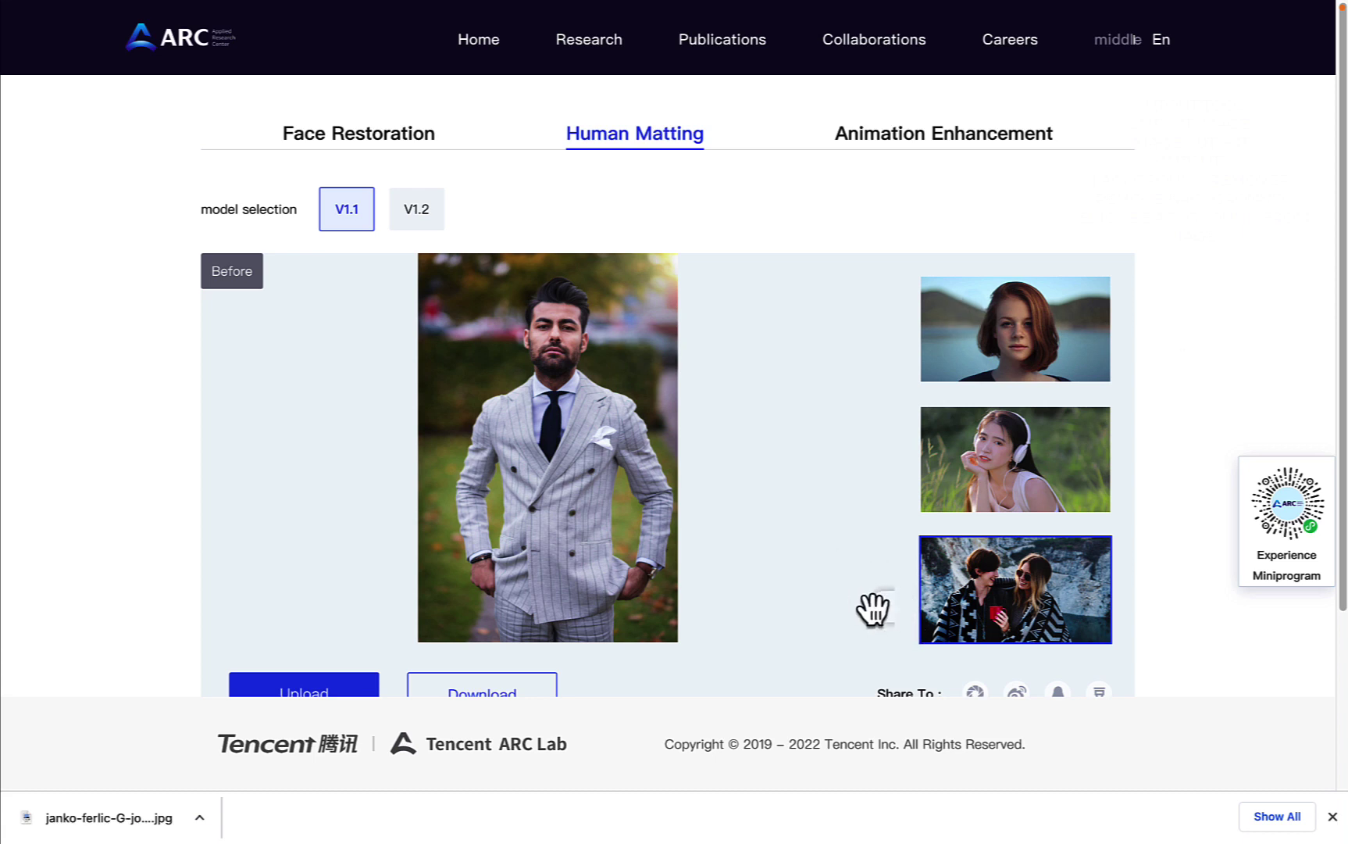
# Step: Slide the before/after divider across the suit photo, ending on the transparent cutout view
pyautogui.moveTo(872, 614); pyautogui.dragTo(632, 604)
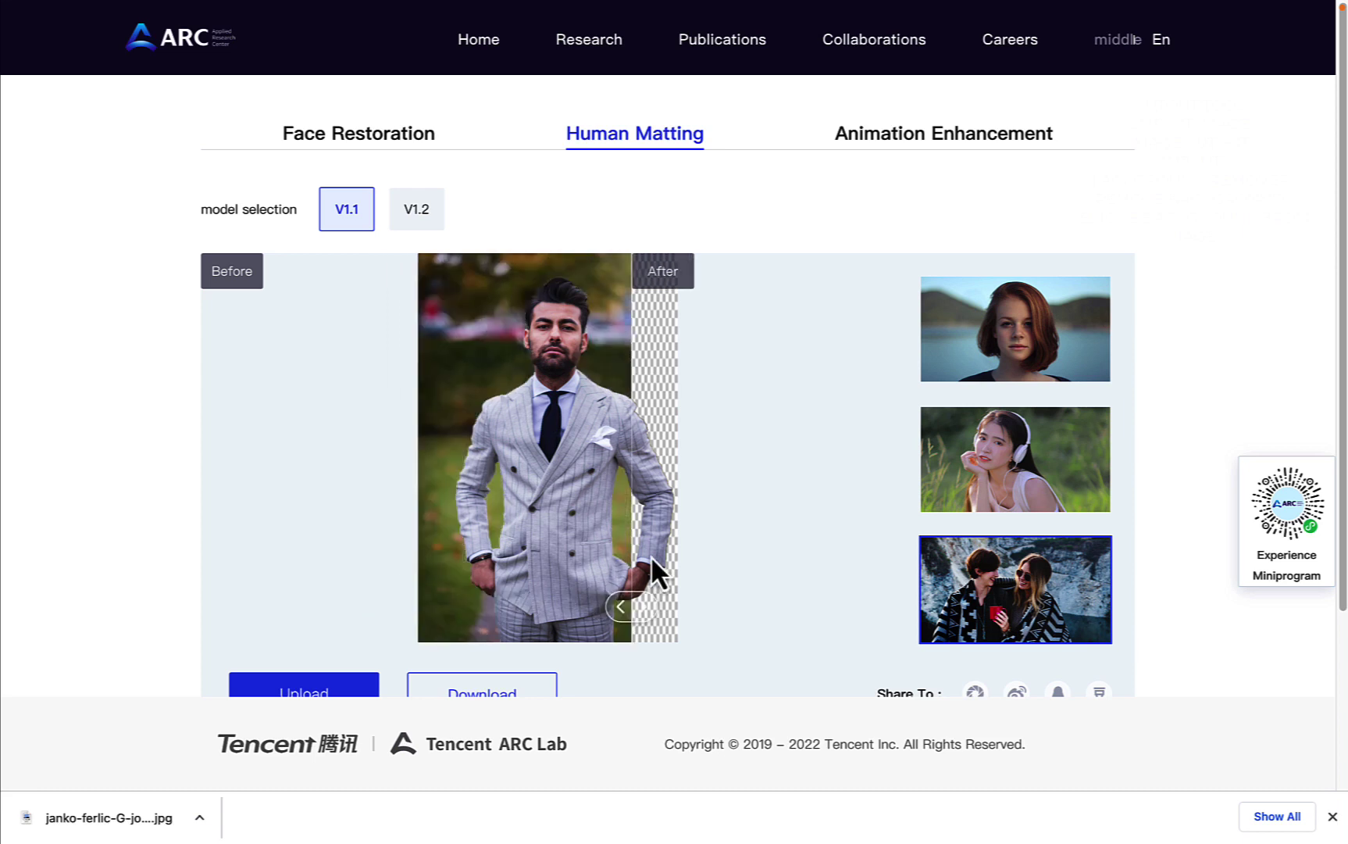
pyautogui.moveTo(651, 556); pyautogui.dragTo(339, 501)
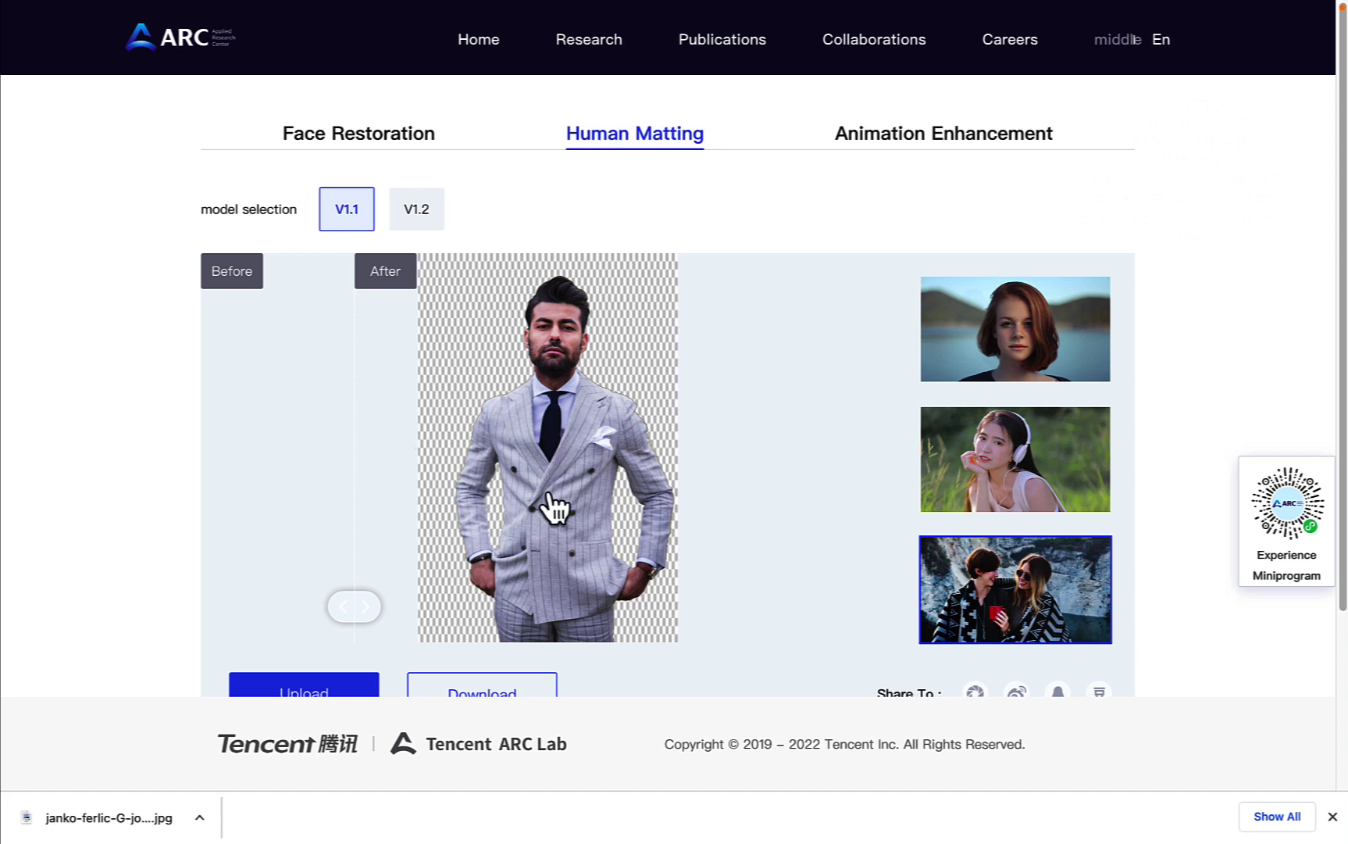
# Step: Inspect the suit cutout in the enlarged preview, close it, and scroll to the result buttons
pyautogui.click(552, 458)
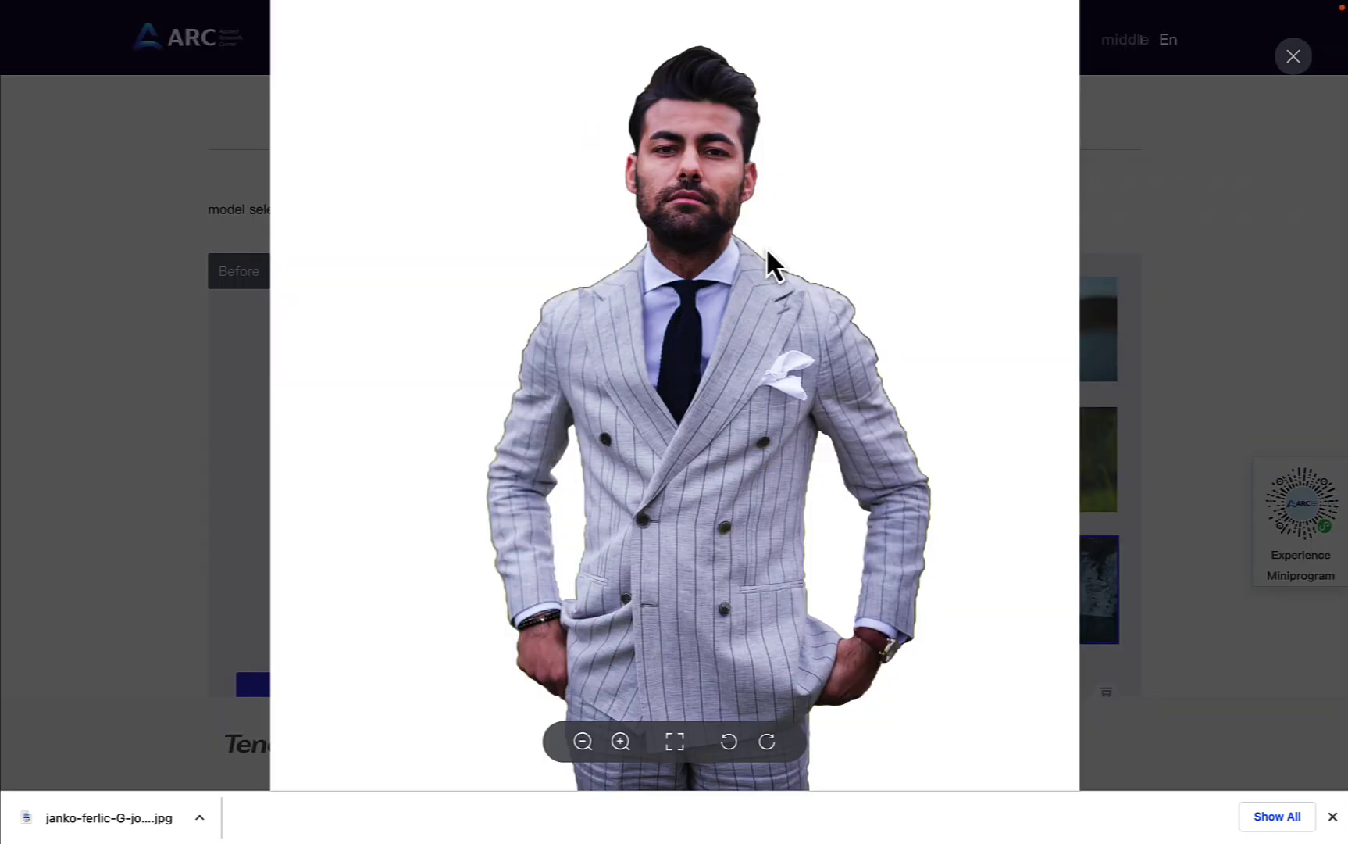
pyautogui.scroll(-1, 623, 345)
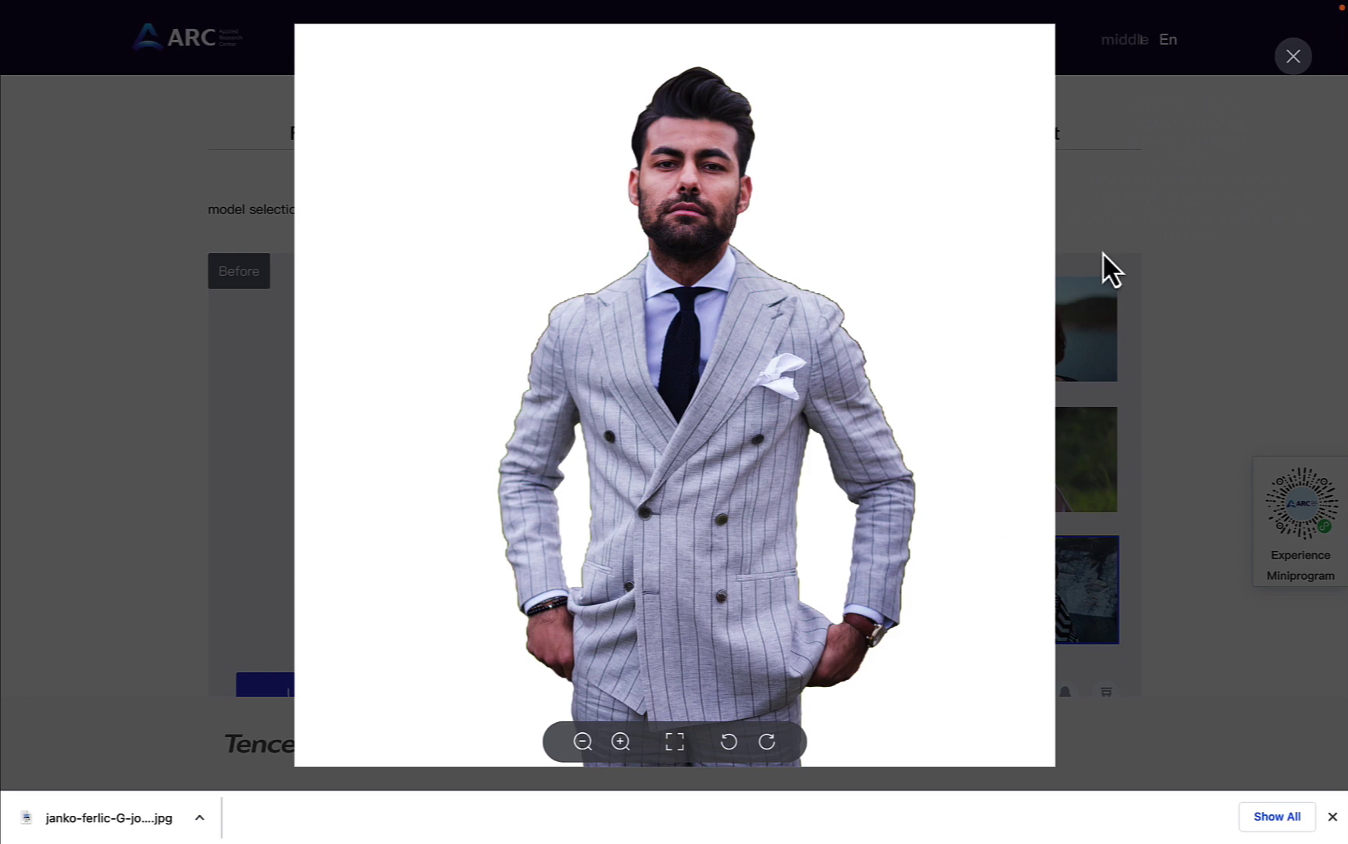
pyautogui.click(1114, 211)
pyautogui.scroll(-3, 572, 455)
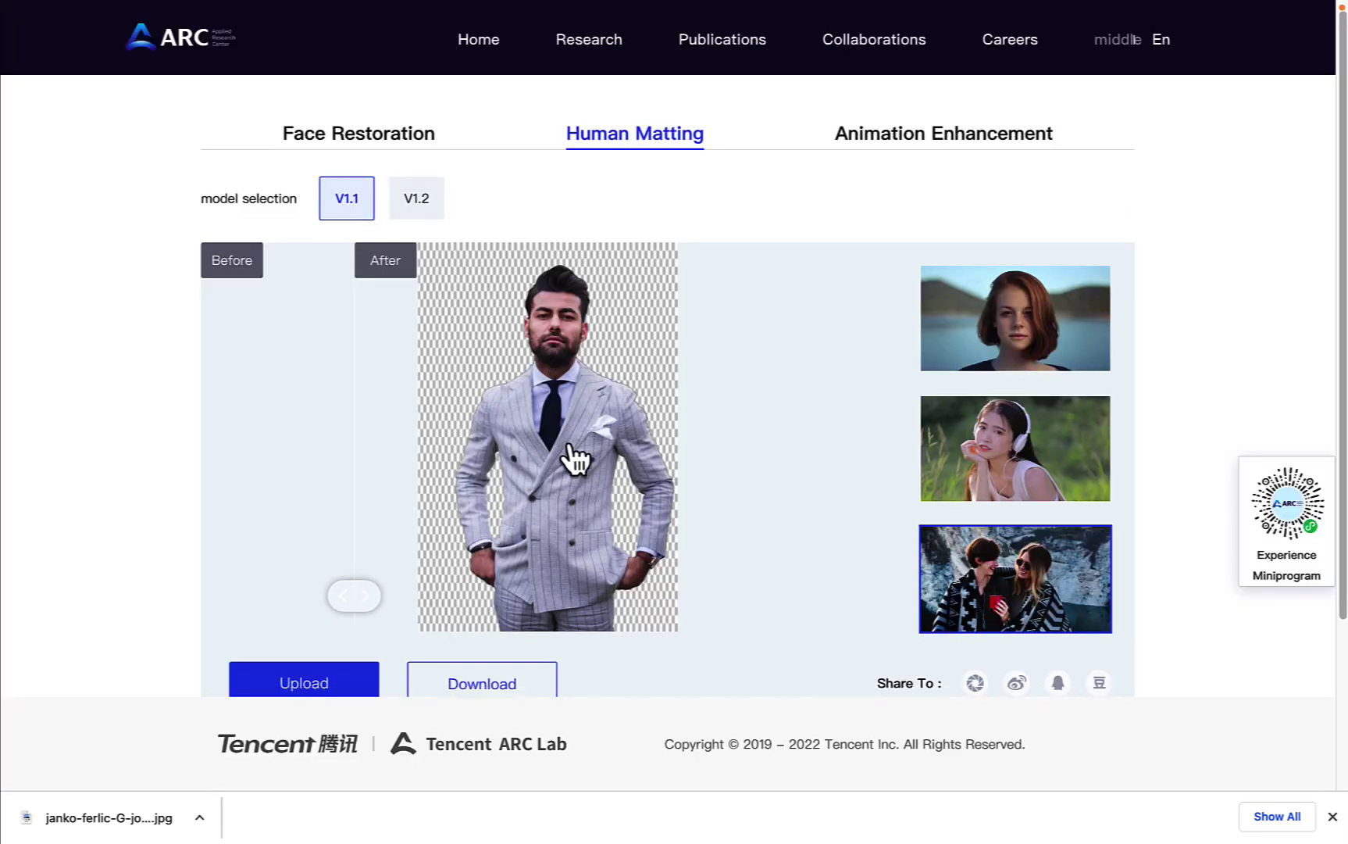
pyautogui.scroll(2, 518, 533)
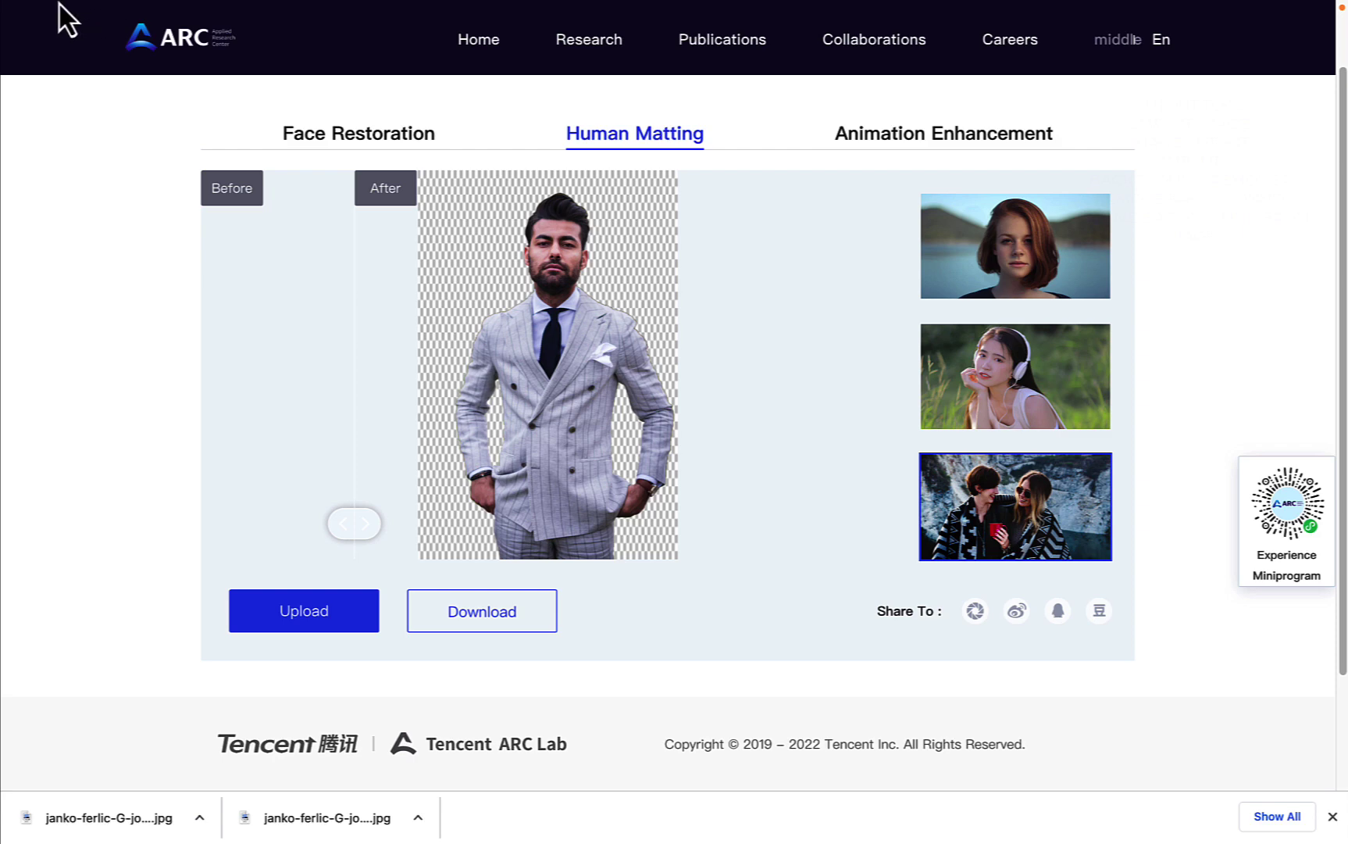
# Step: Exit full screen and load photopea.com in a new Chrome tab
pyautogui.moveTo(54, 7)
pyautogui.click(63, 36)
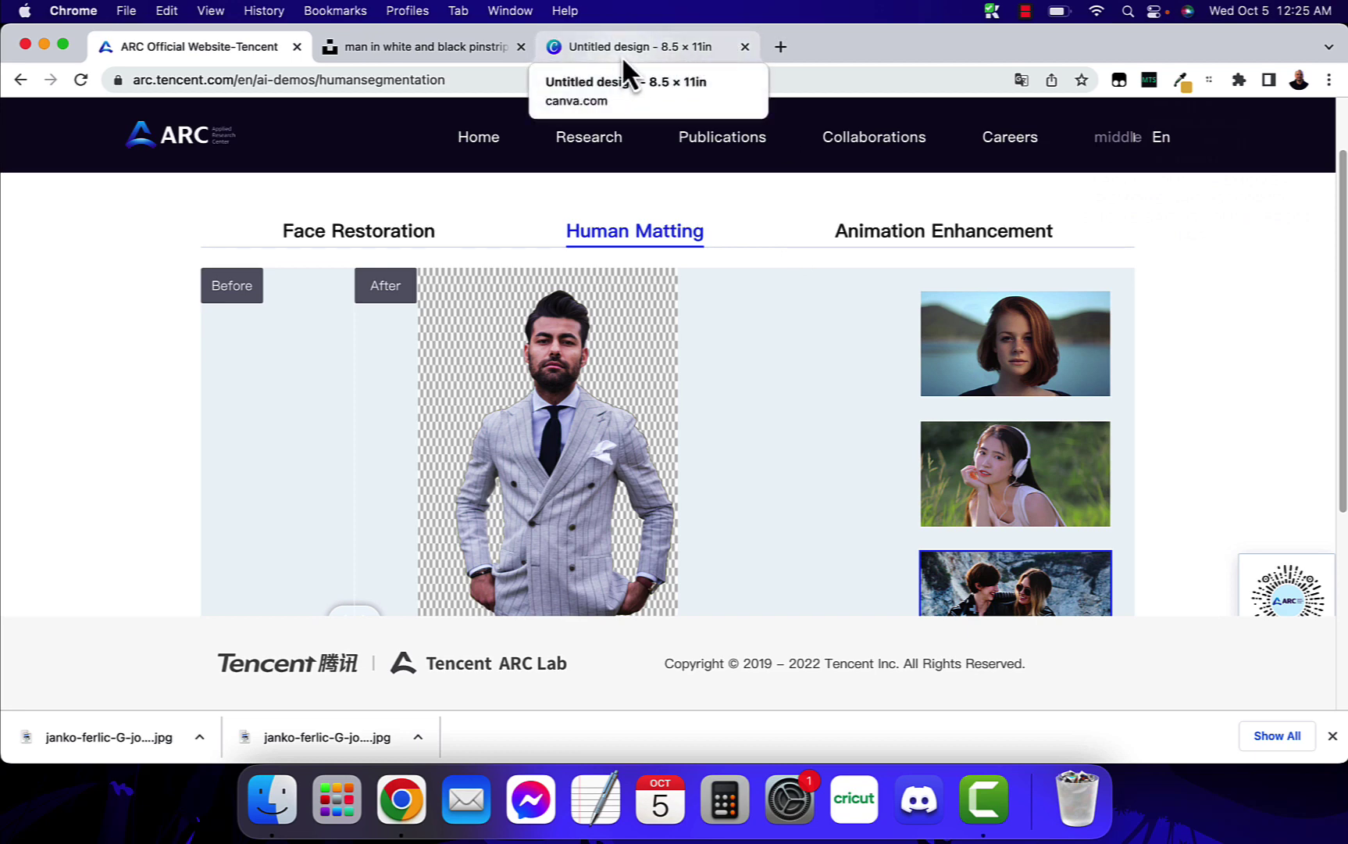
pyautogui.press('super+t')
pyautogui.write('photo')
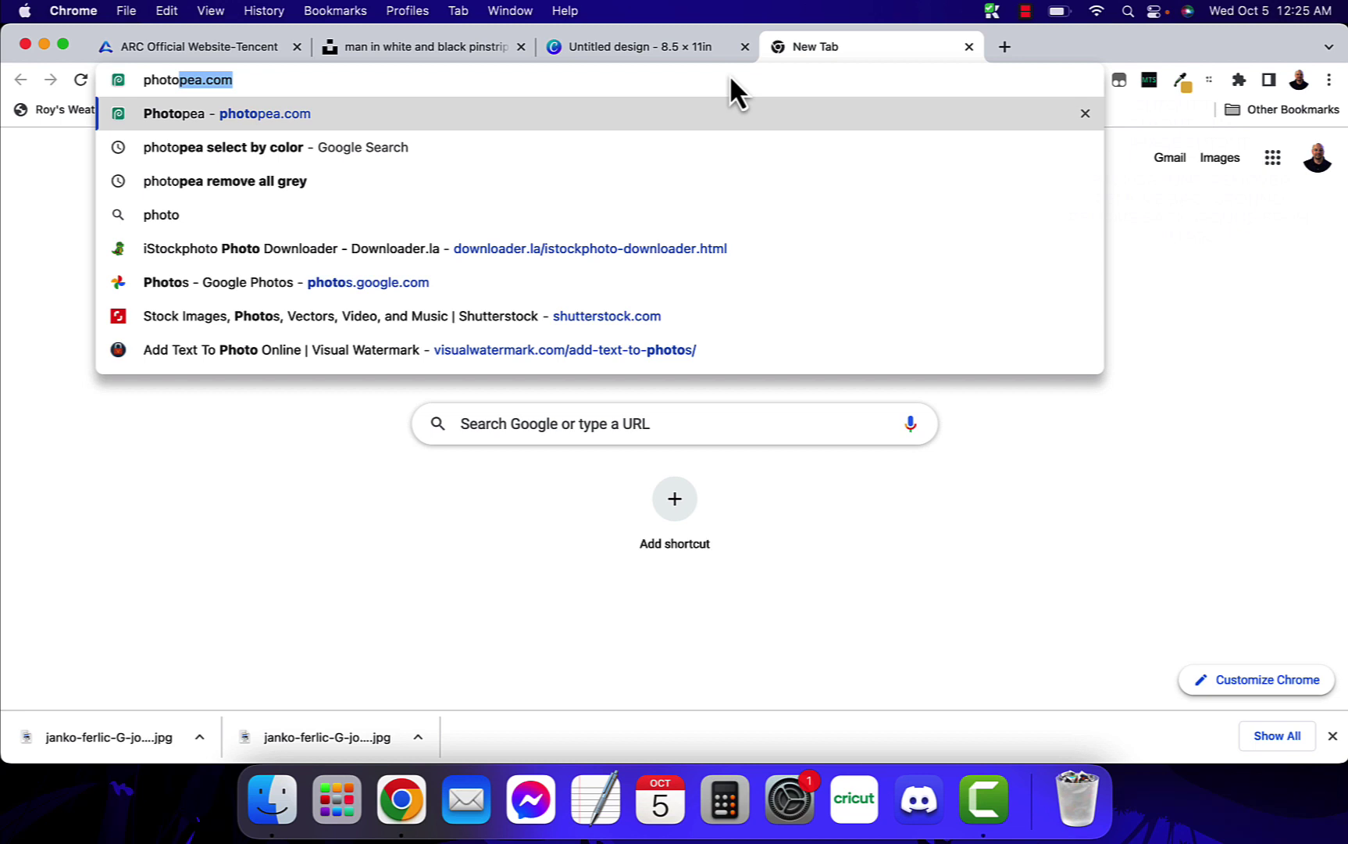
pyautogui.press('Return')
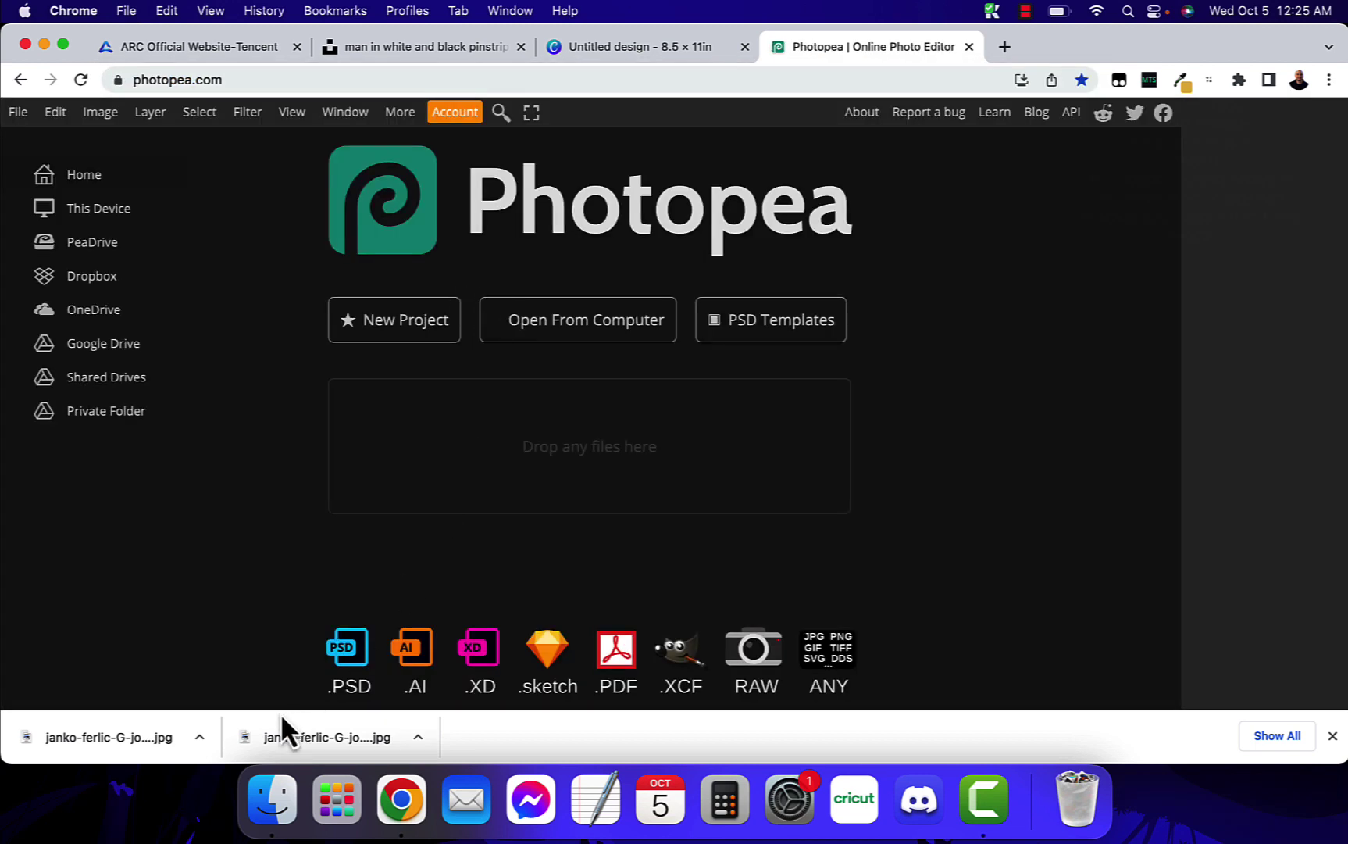
# Step: Drop the downloaded suit cutout JPG into Photopea, start cropping it, then return to the ARC tab
pyautogui.moveTo(132, 743); pyautogui.dragTo(715, 488)
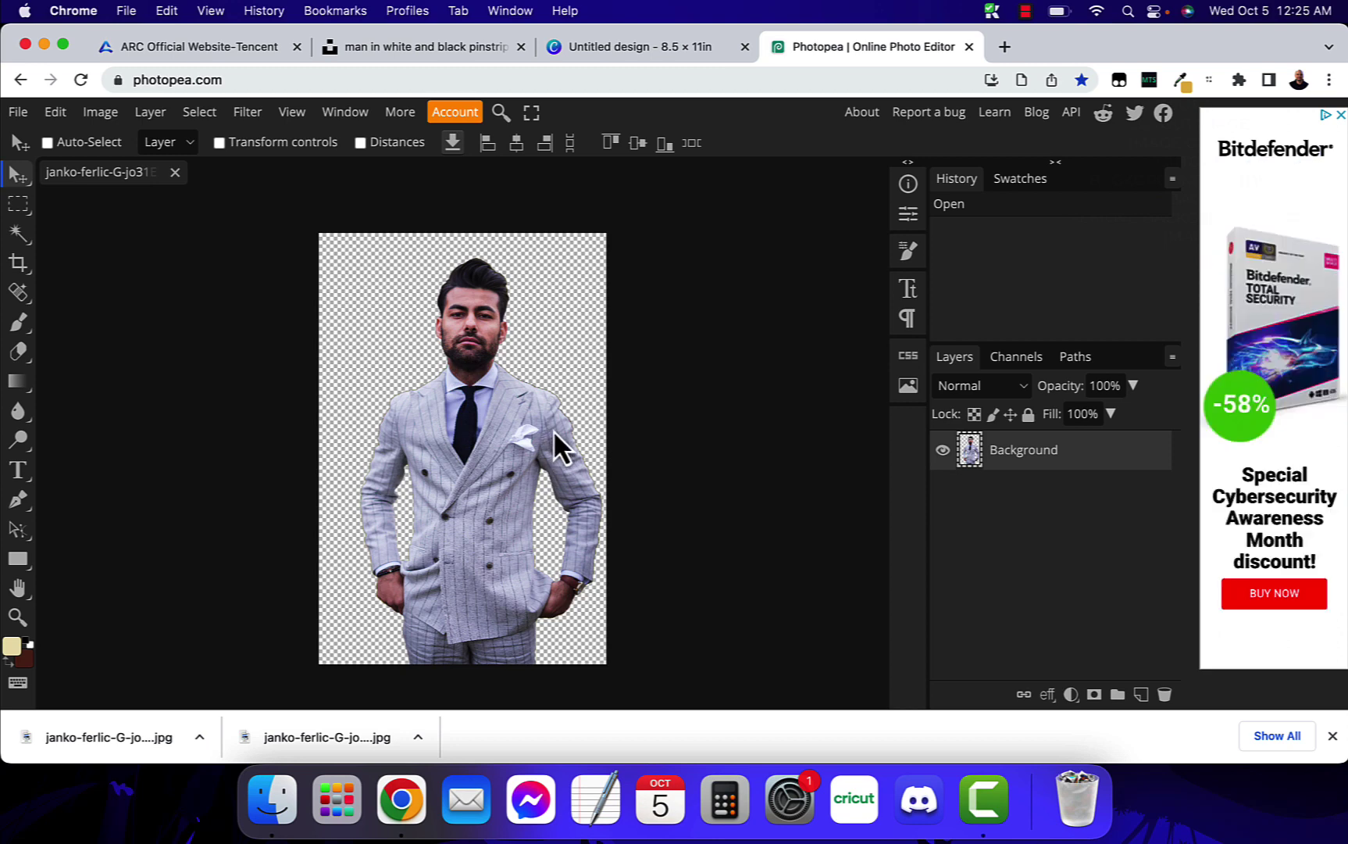
pyautogui.press('c')
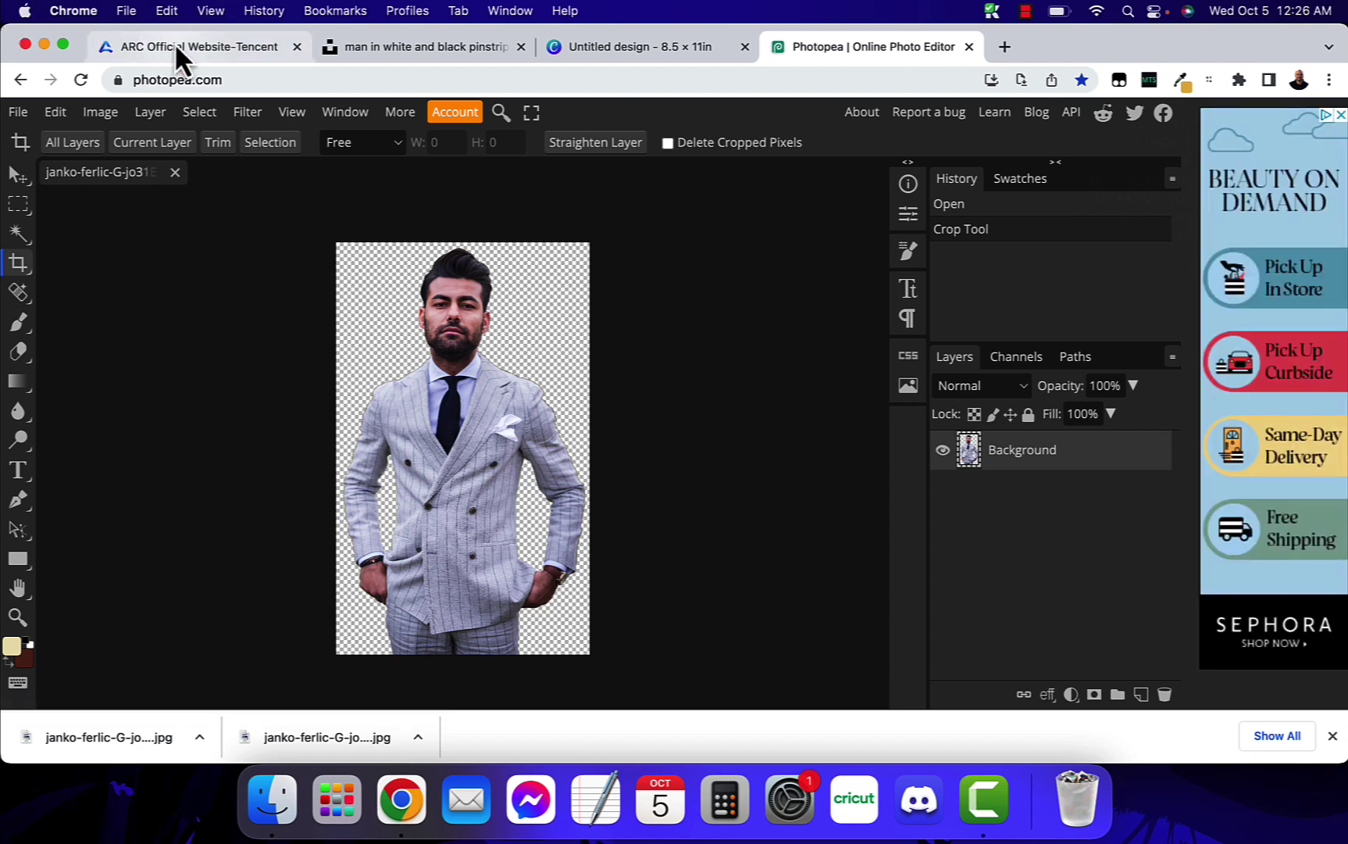
pyautogui.click(176, 45)
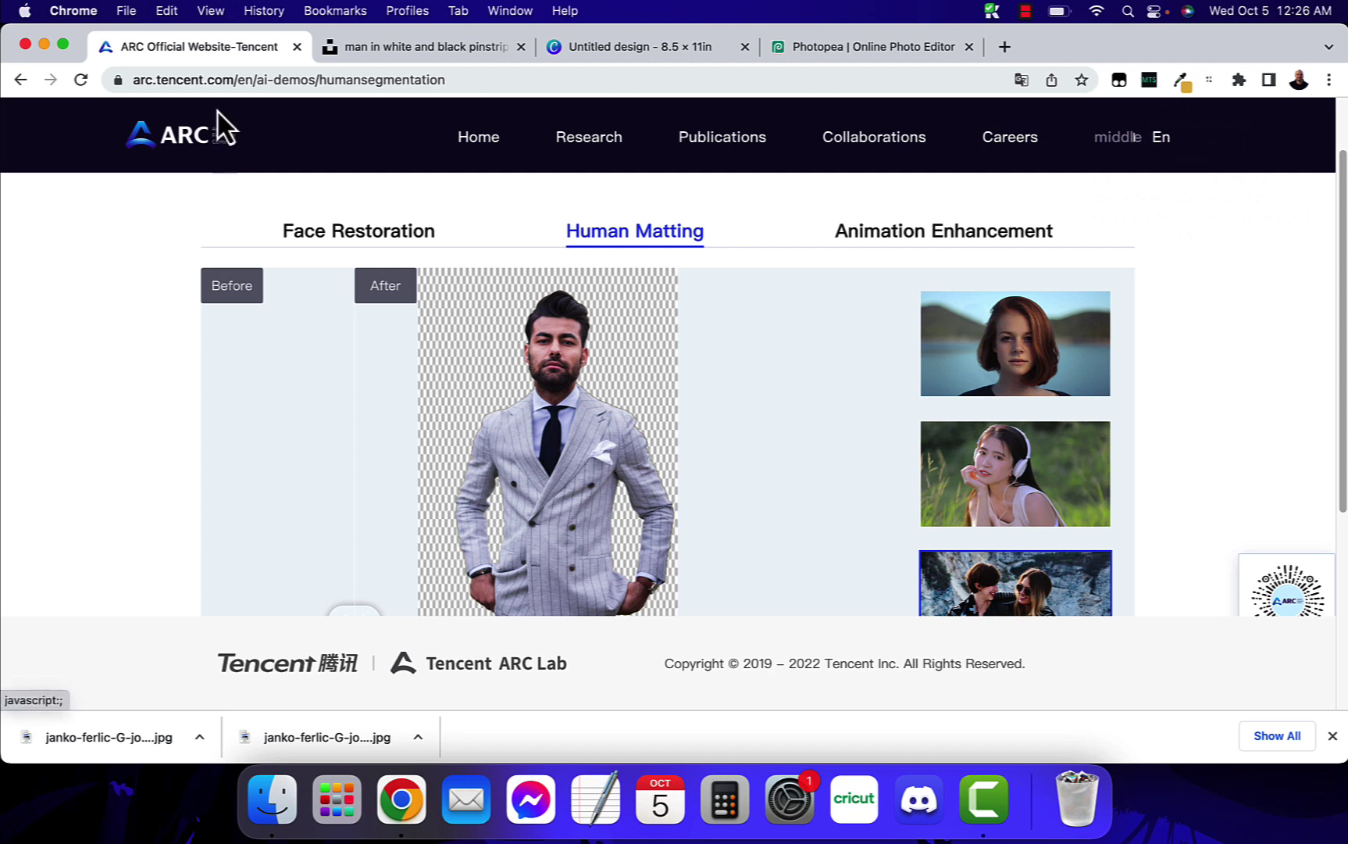